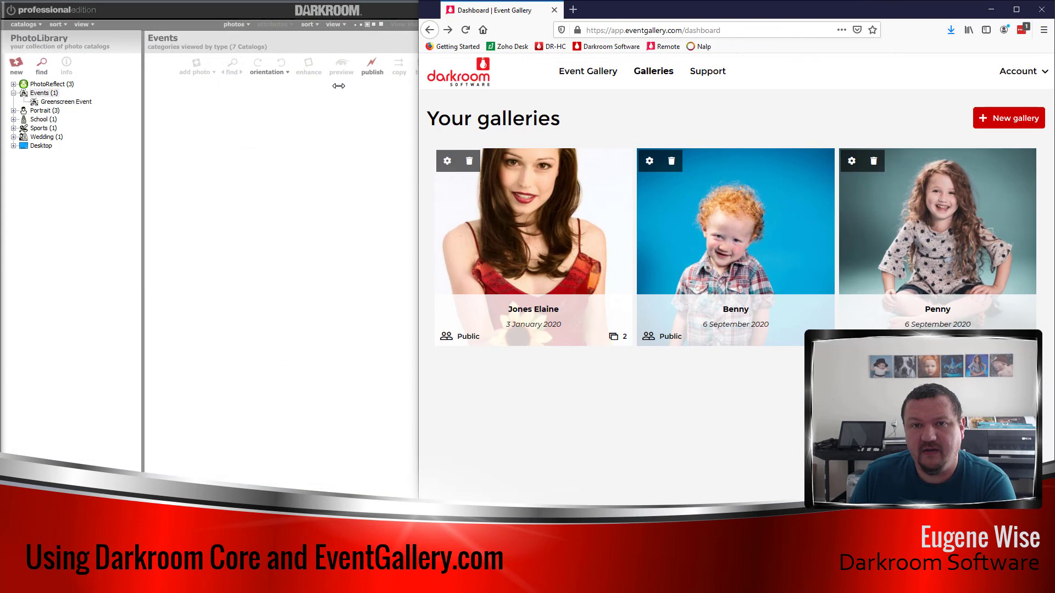
Copy the EventGallery account's API key from Account > Settings > API
drag(338, 86, 254, 90)
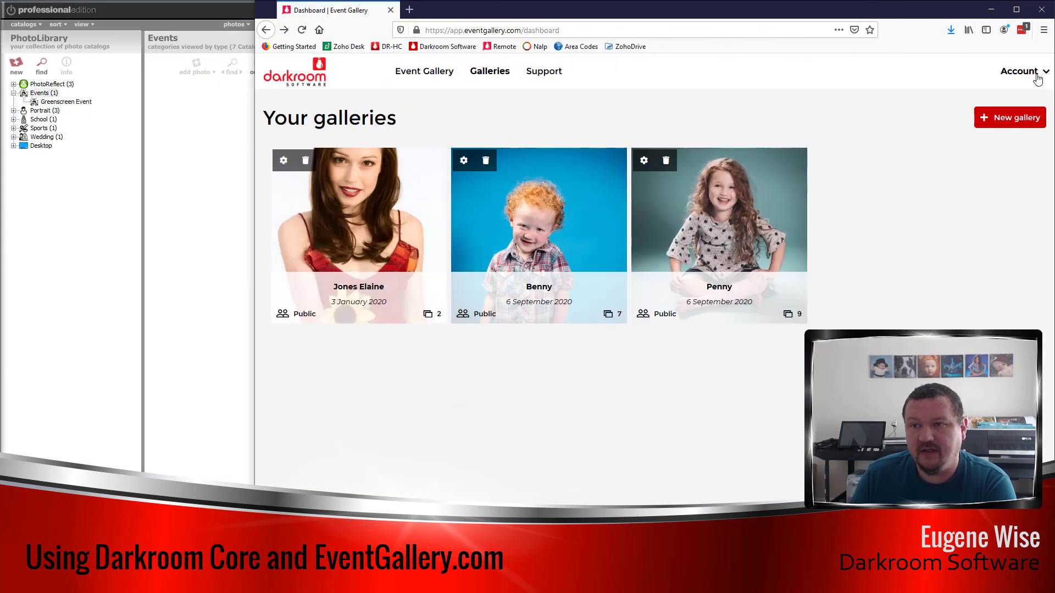
click(1037, 72)
click(1016, 104)
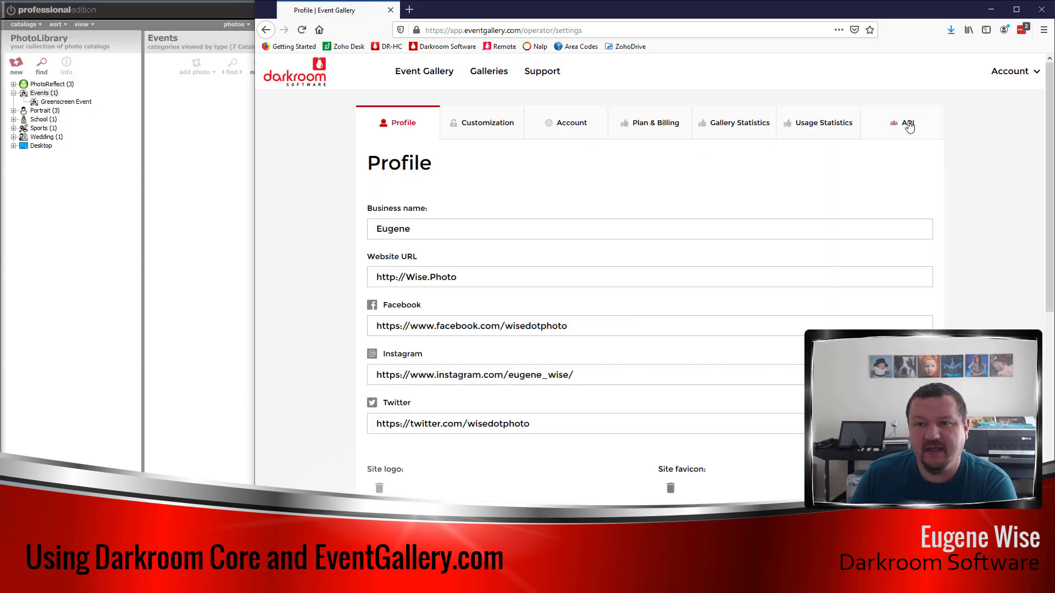
click(908, 123)
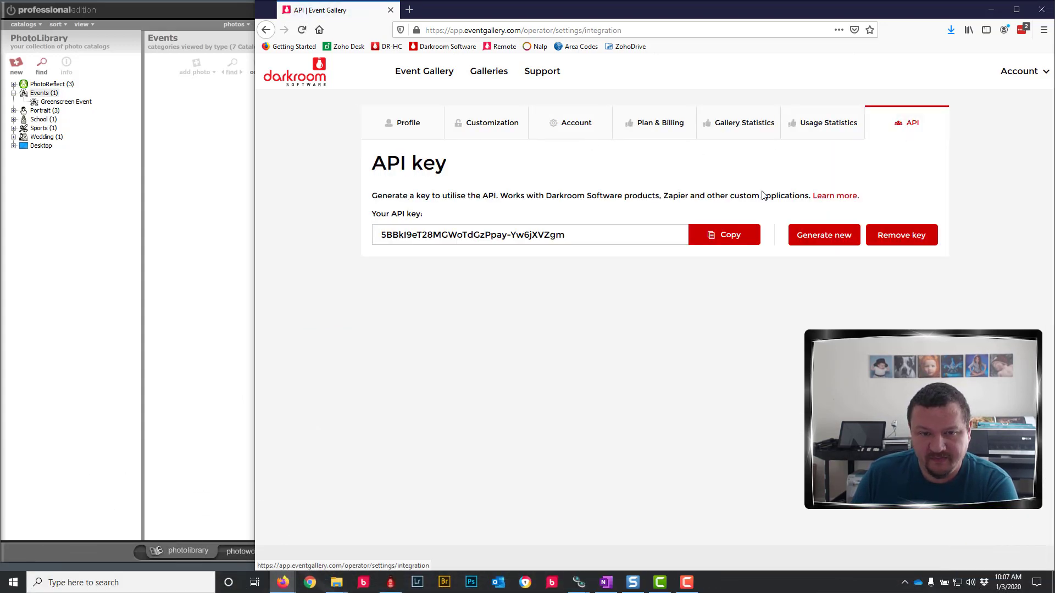
click(729, 243)
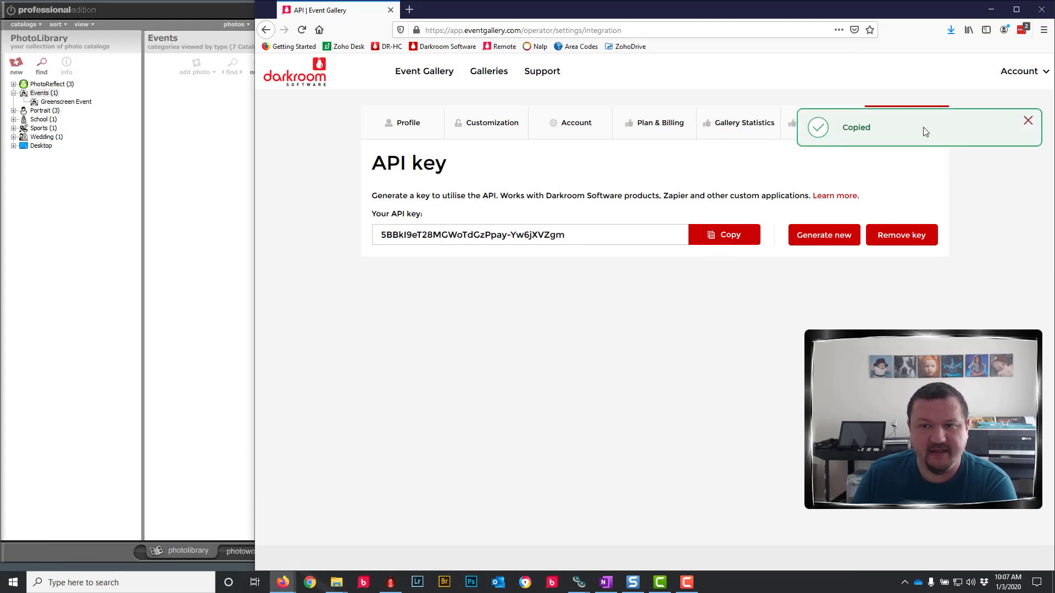
Add an Event Gallery account under Email and Social Media setup and authorize it with the pasted API key
click(198, 9)
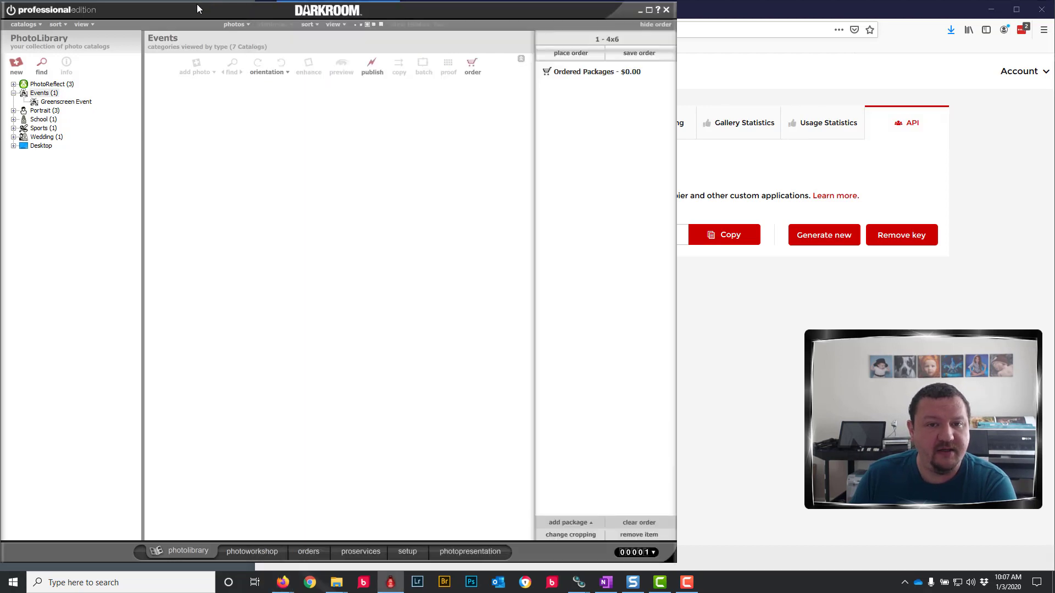
click(408, 552)
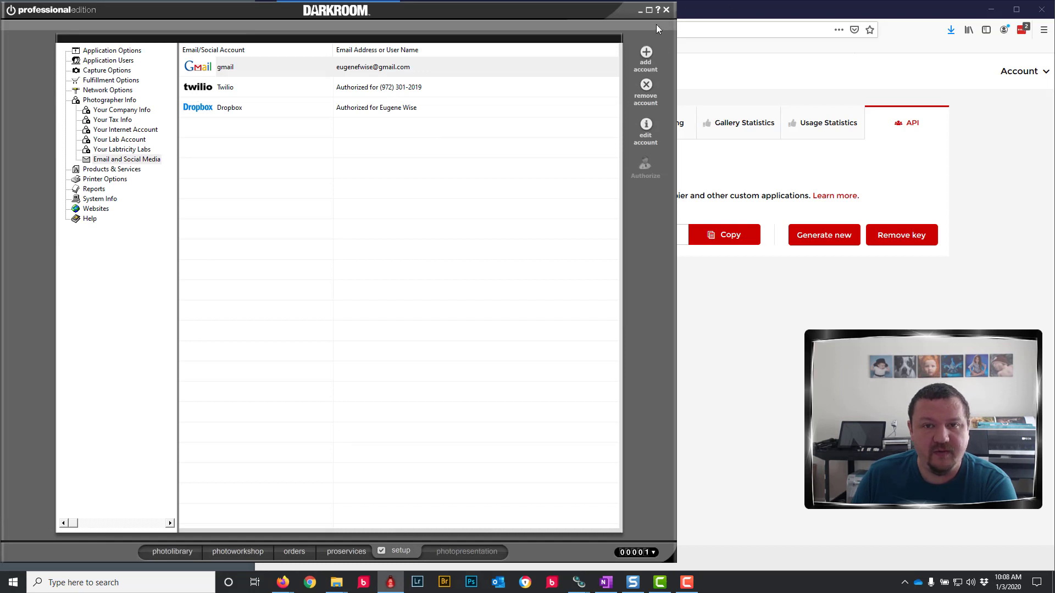
click(646, 53)
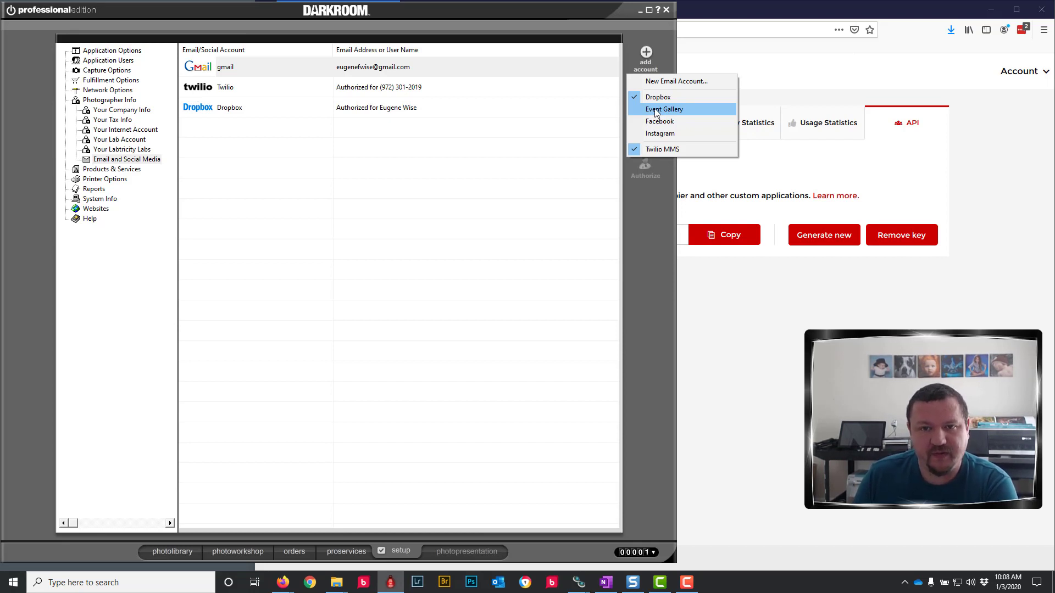
click(655, 109)
double_click(388, 132)
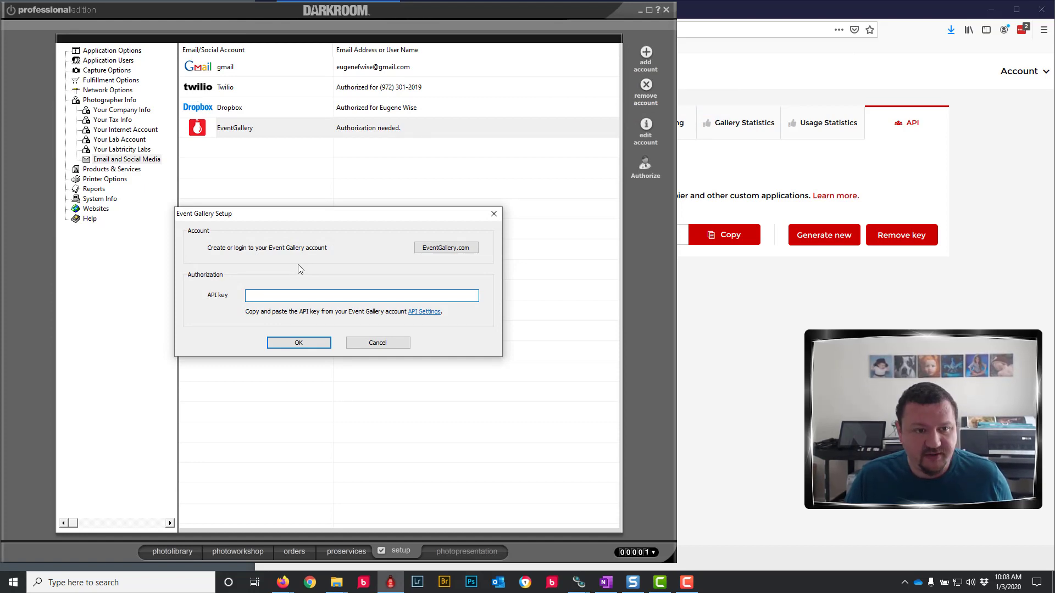
key(ctrl+v)
click(292, 344)
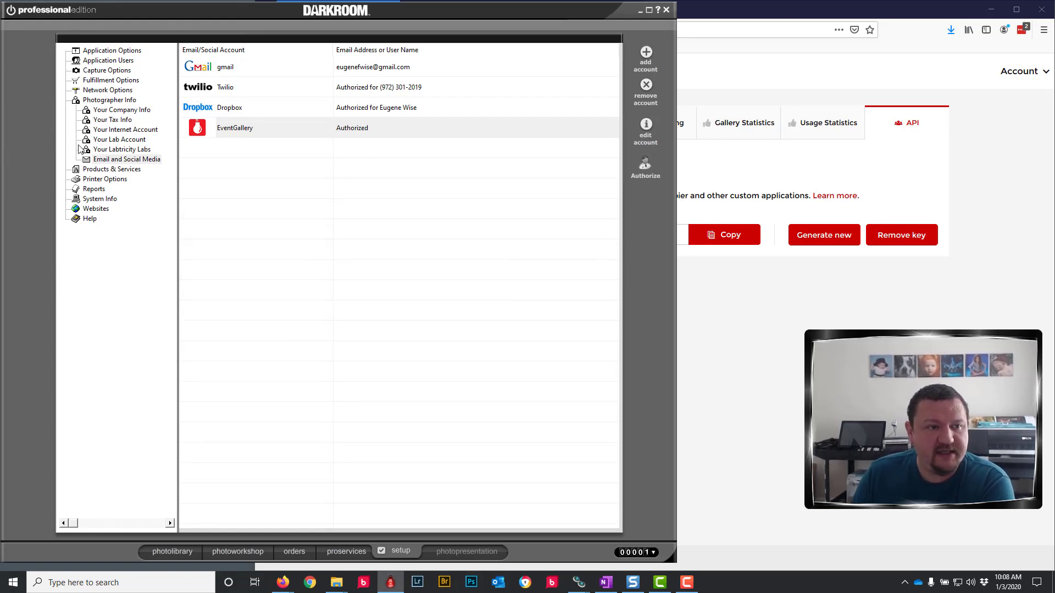
Create a free $0.00 Quick Print package 'Upload -Event Gallery' in the Events package group
click(101, 170)
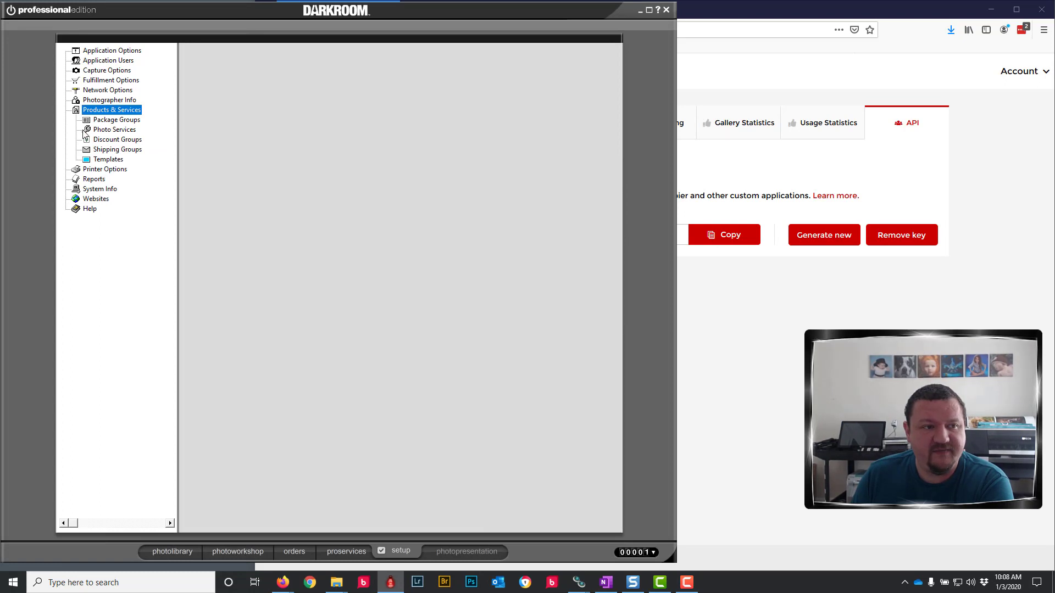
click(98, 123)
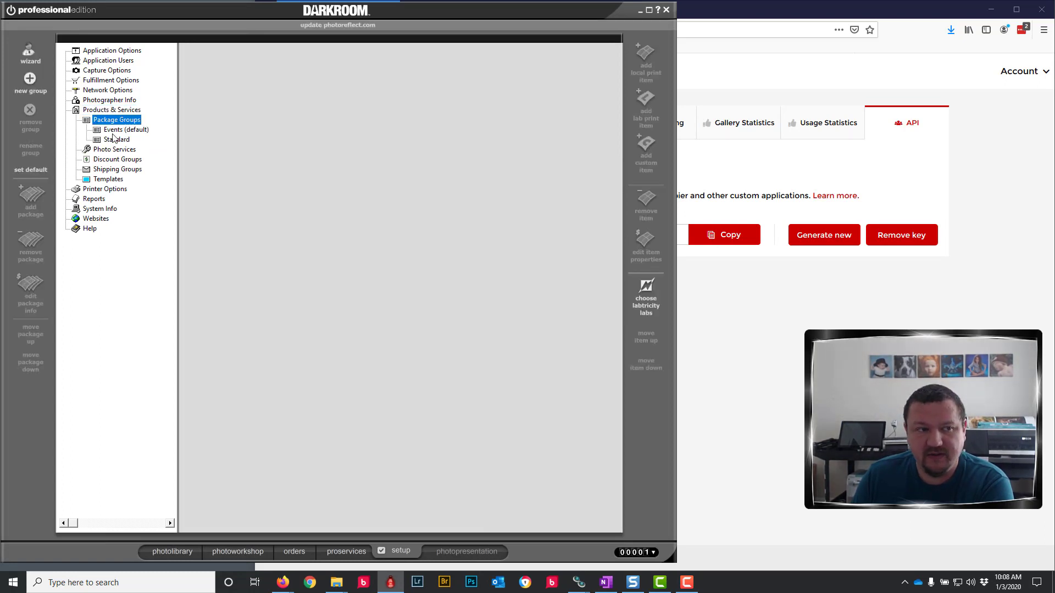
click(112, 130)
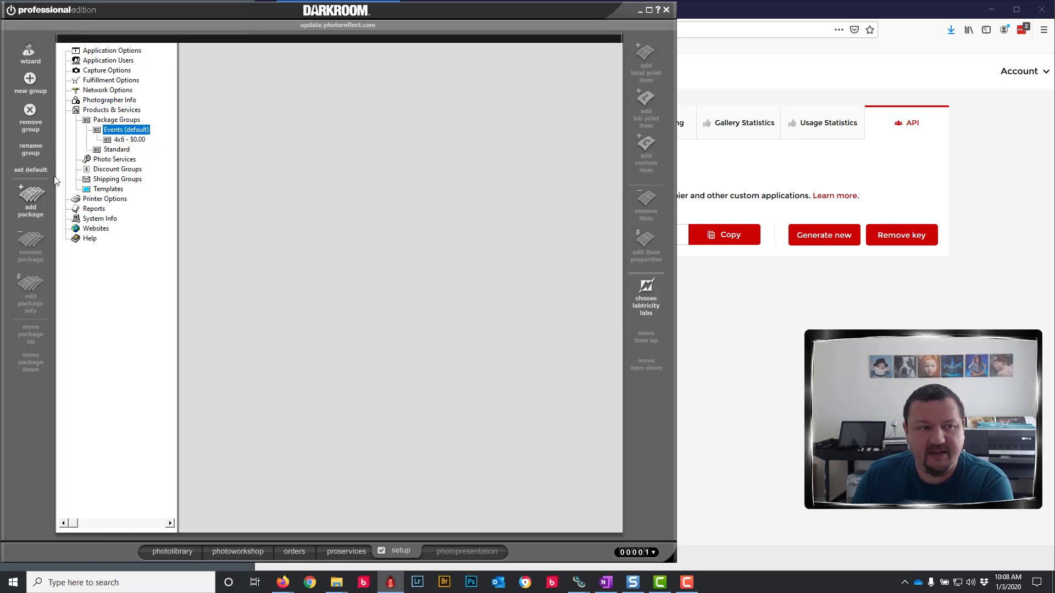
click(32, 195)
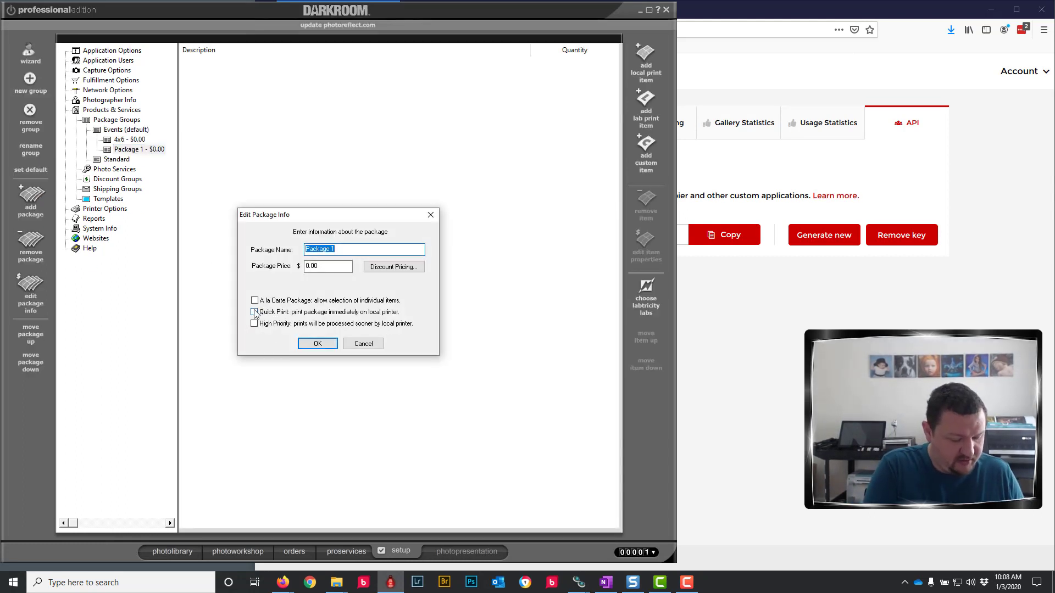
text(Upload - event Gal)
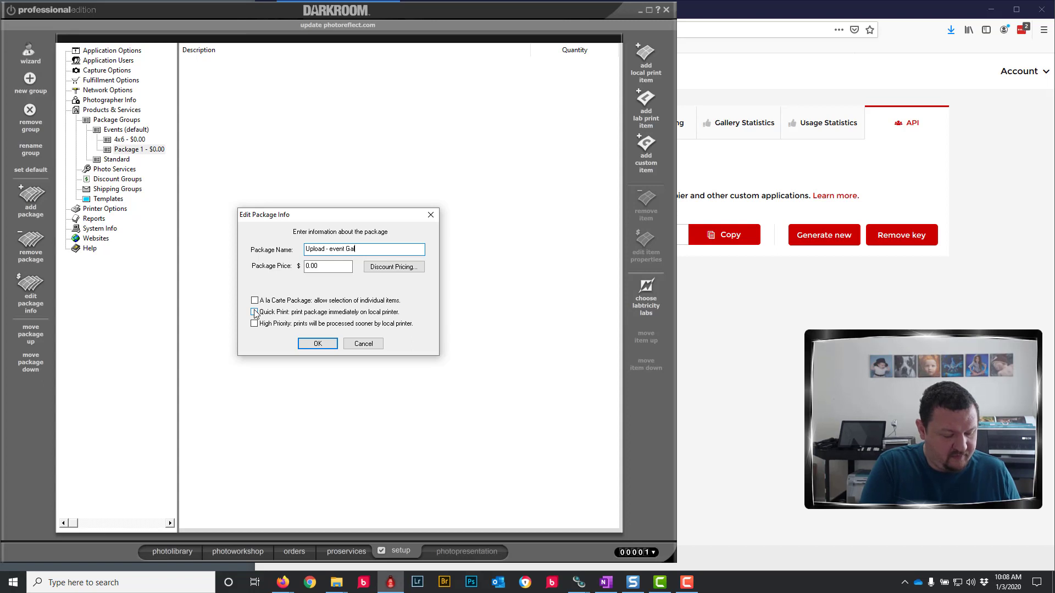
text(lery)
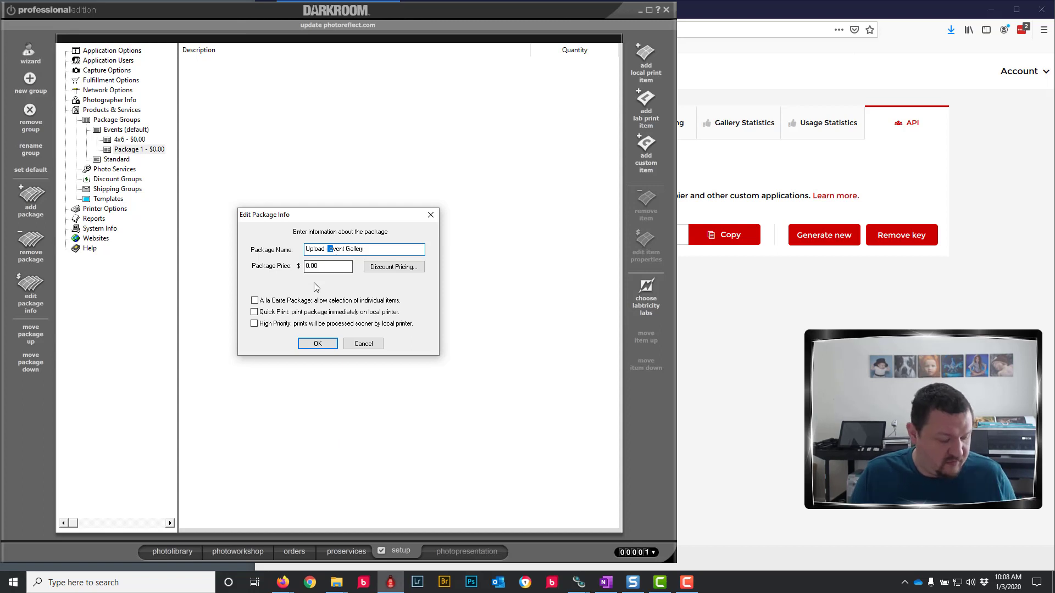
text(E)
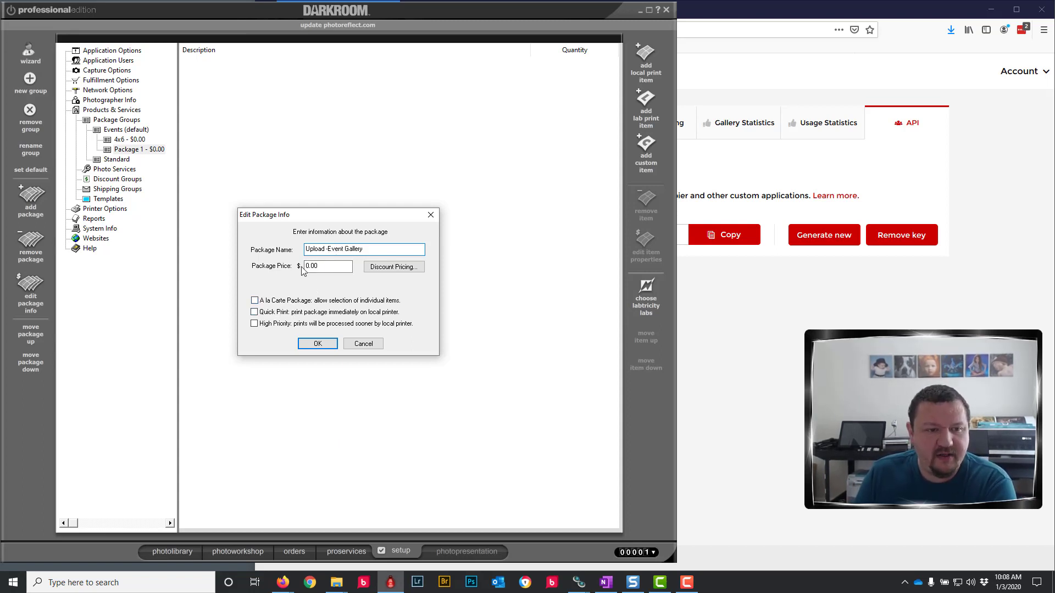
click(254, 312)
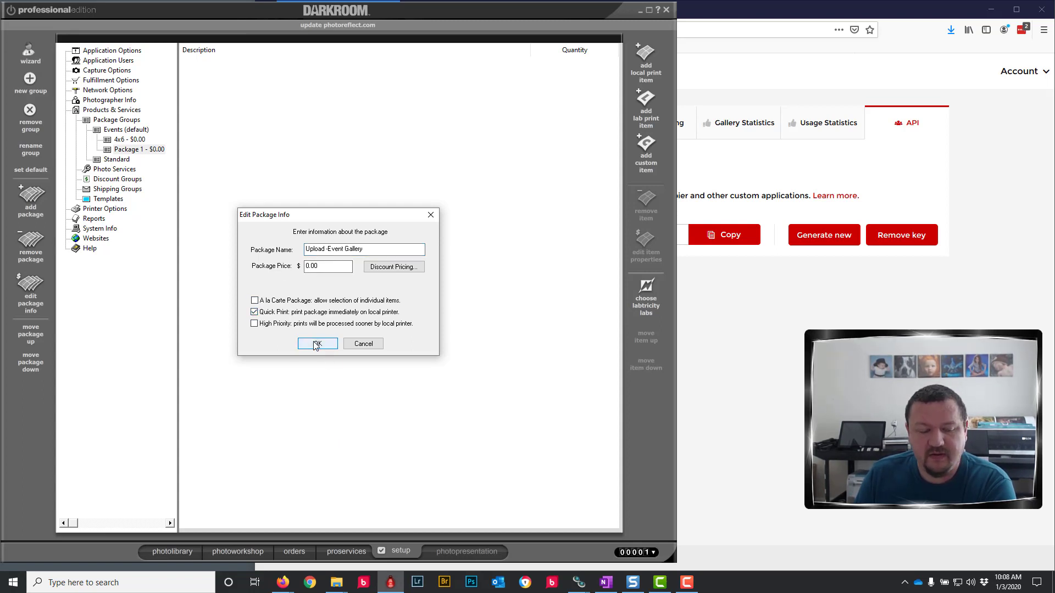
click(316, 343)
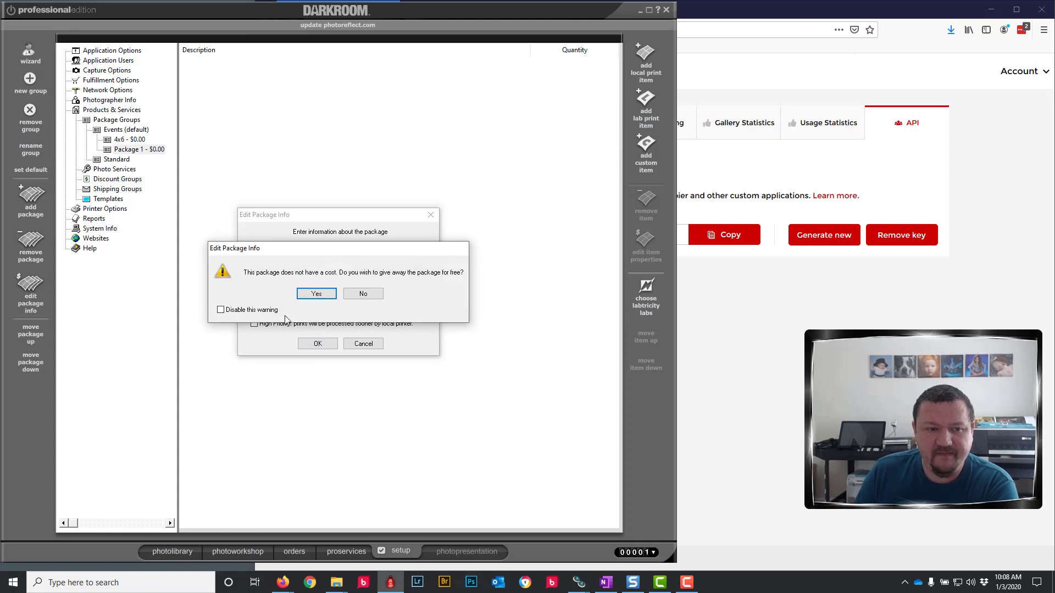
click(314, 294)
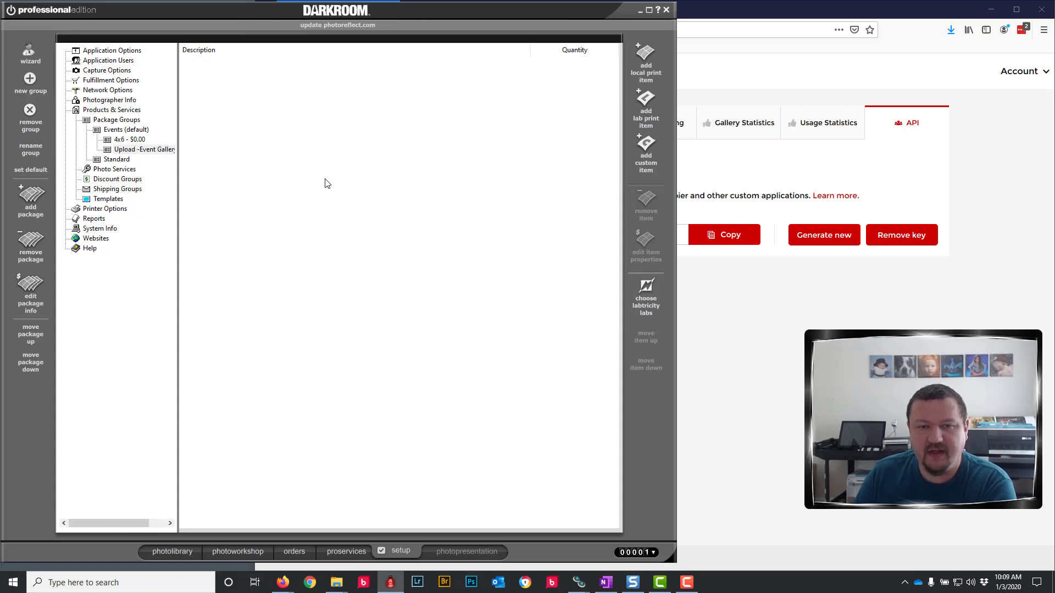
Add one Event Gallery Post item to the Upload -Event Gallery package
click(647, 51)
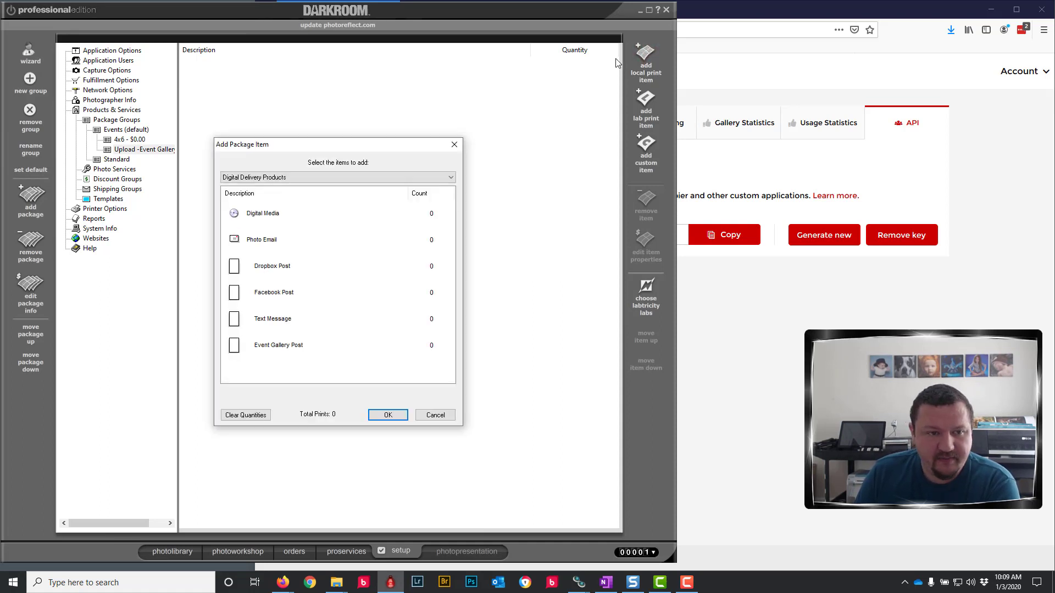
click(274, 348)
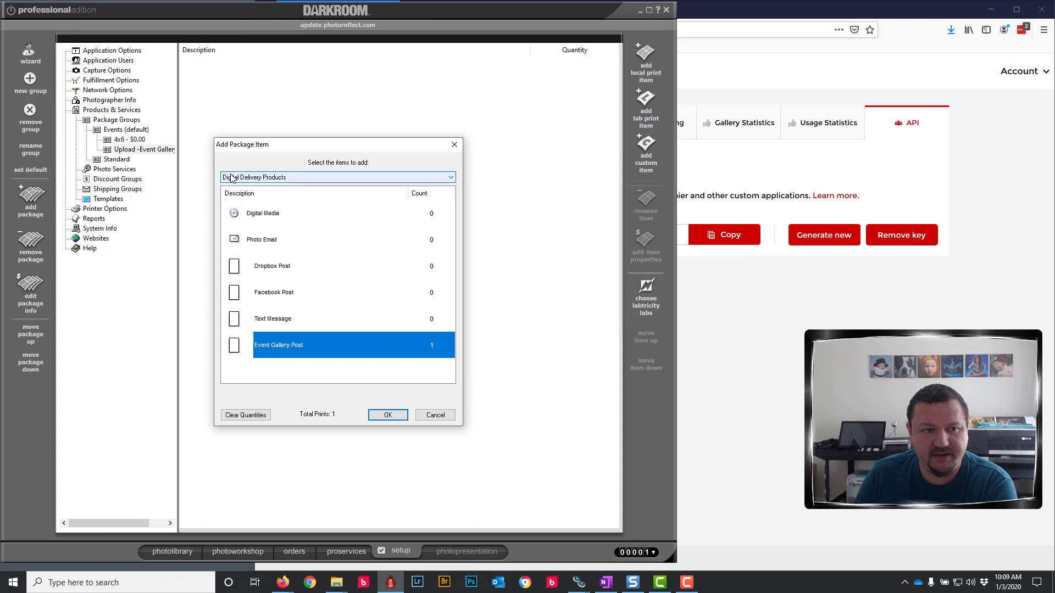
click(393, 415)
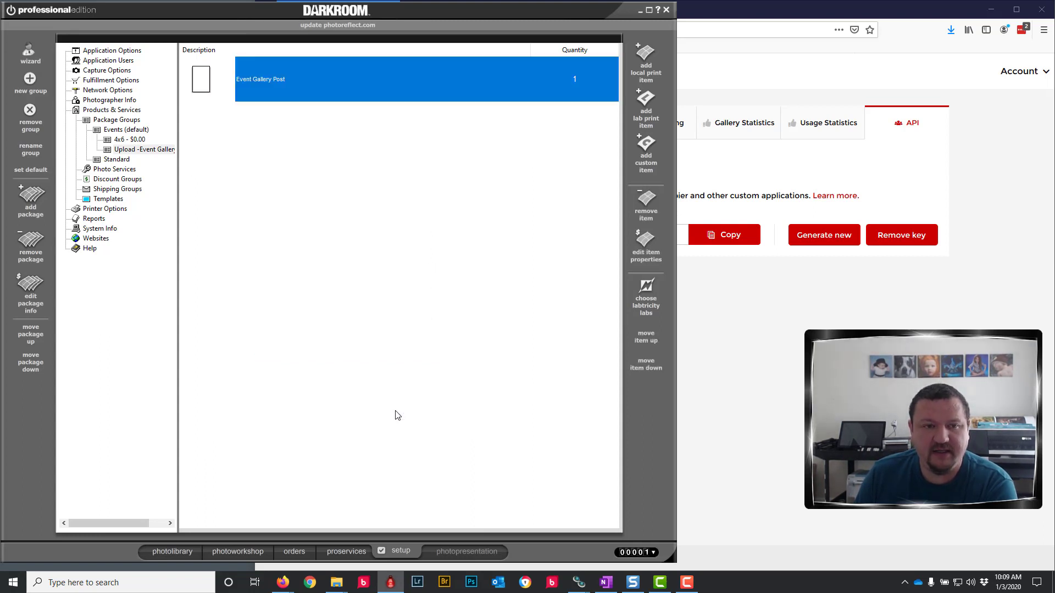
Set the Event Gallery Post's gallery name to 'Demo 01' with custom date 1/3/2020
double_click(276, 81)
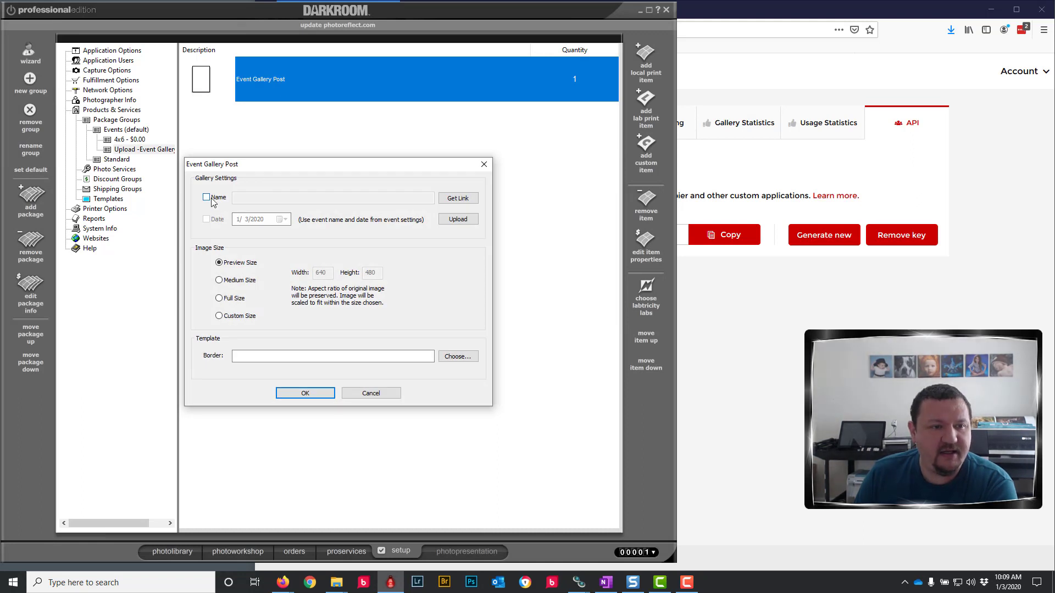
click(206, 198)
click(267, 198)
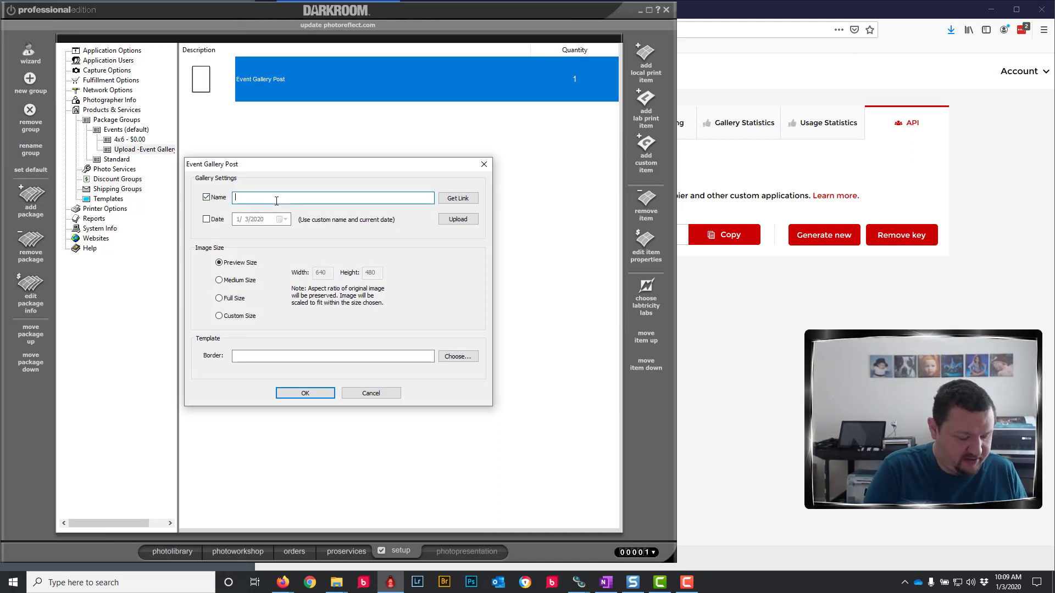
text(Demo)
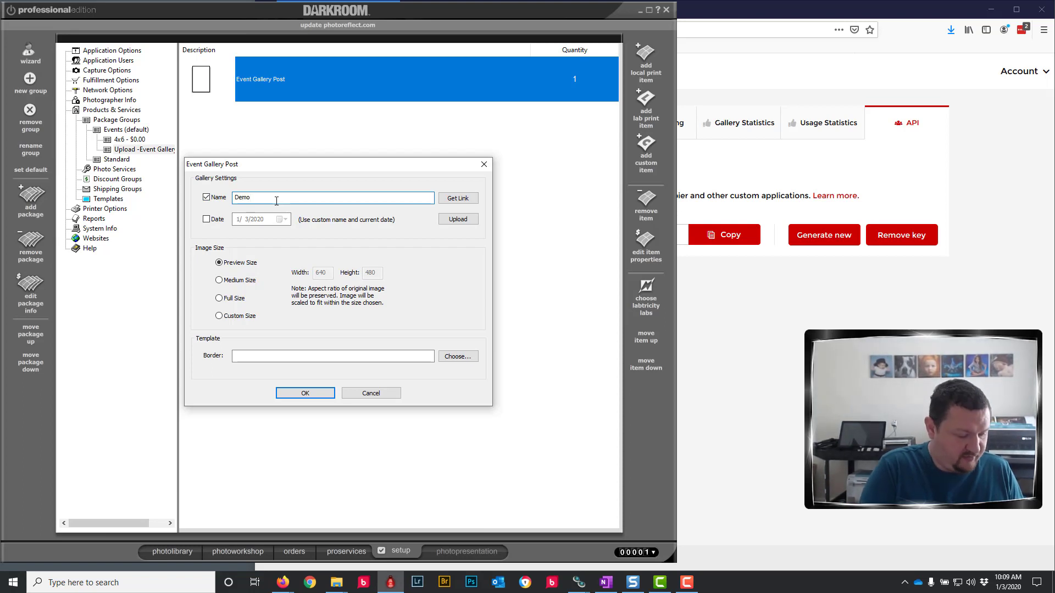
text( 01)
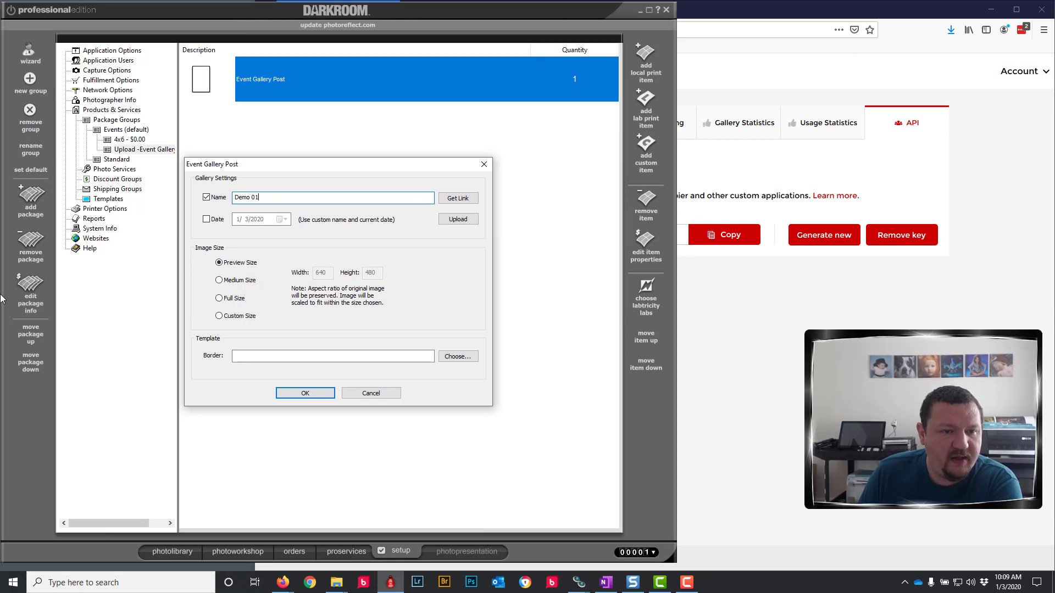
click(206, 219)
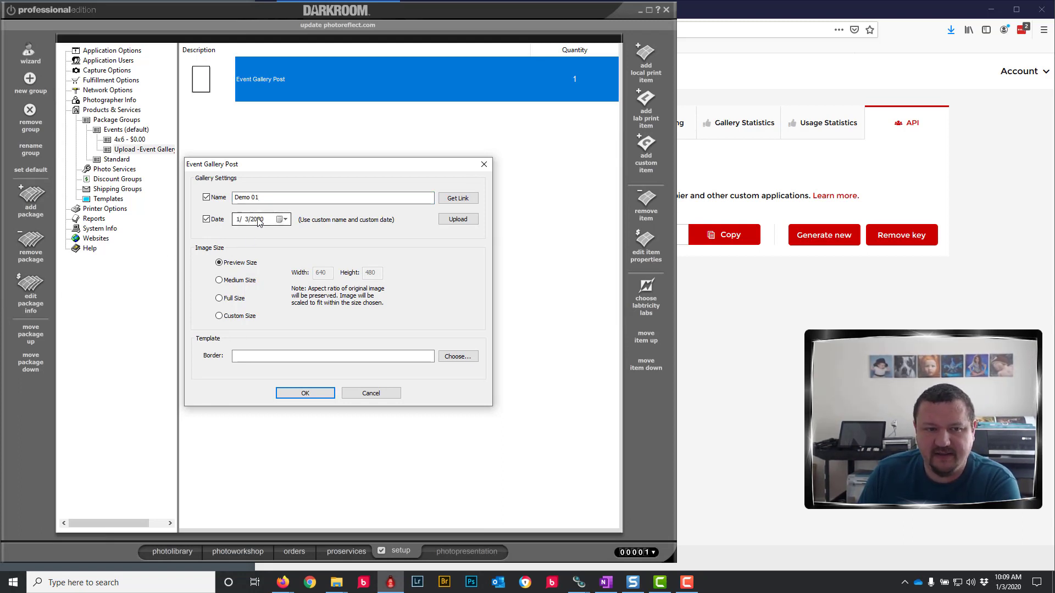
click(305, 393)
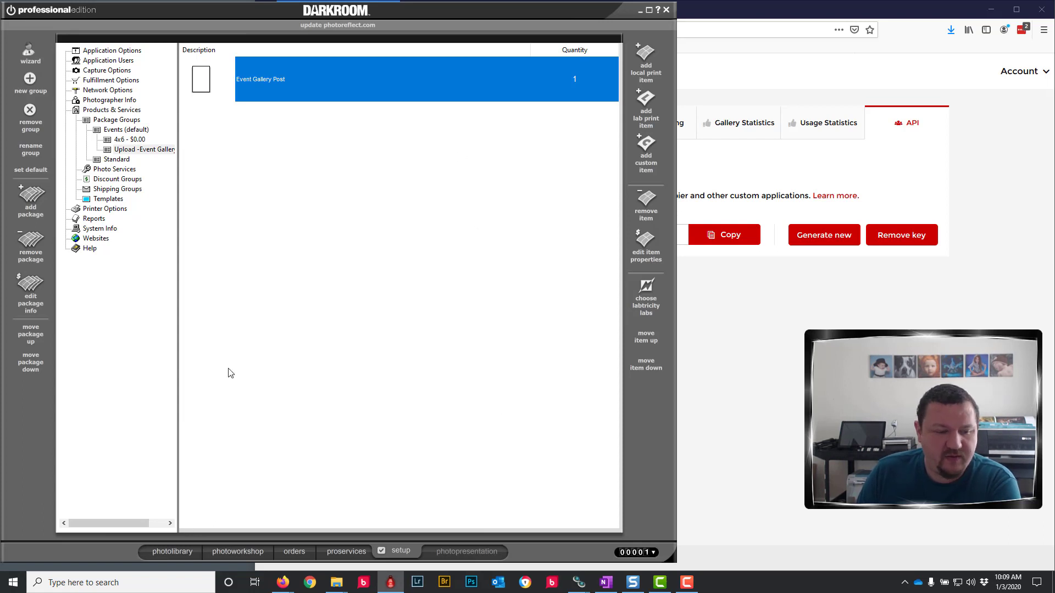
Open the Portrait > Kids catalog in the photo library and select photo 12 for ordering
click(182, 552)
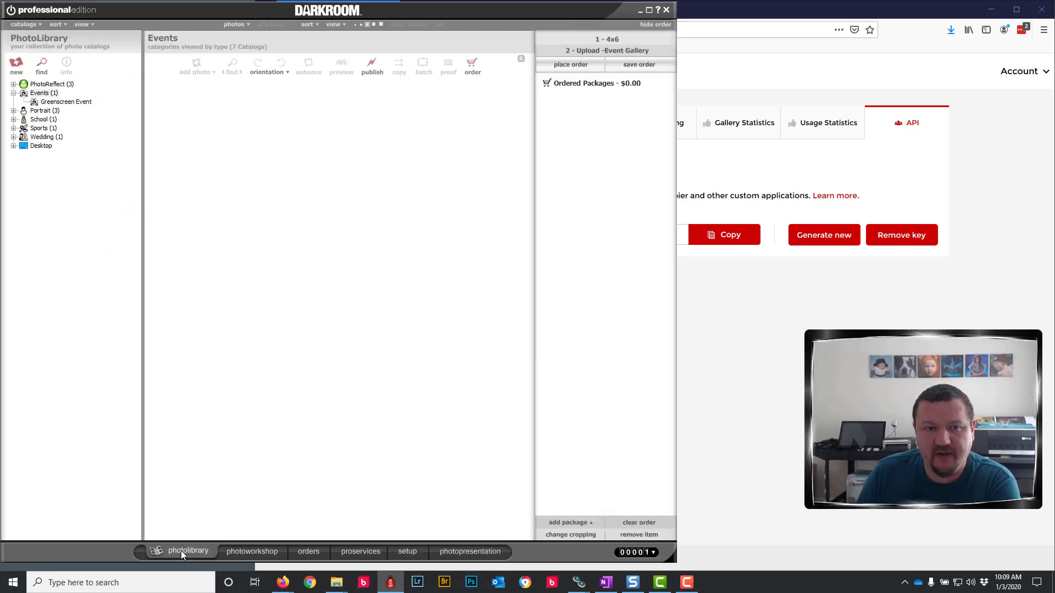
click(14, 111)
click(47, 128)
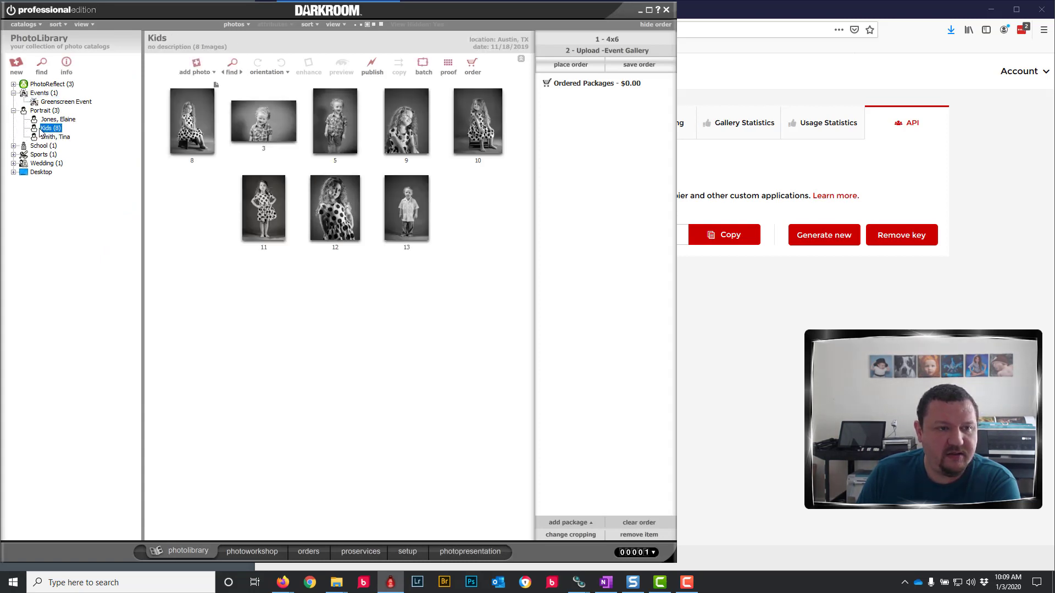
click(329, 205)
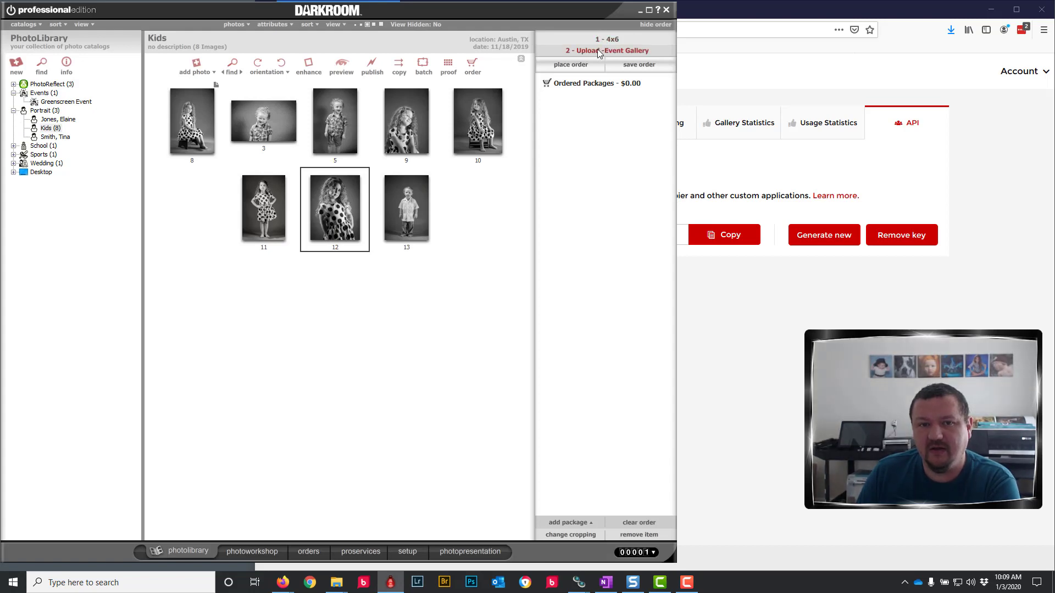
Reload the EventGallery galleries list and open the new Demo 01 gallery
click(786, 13)
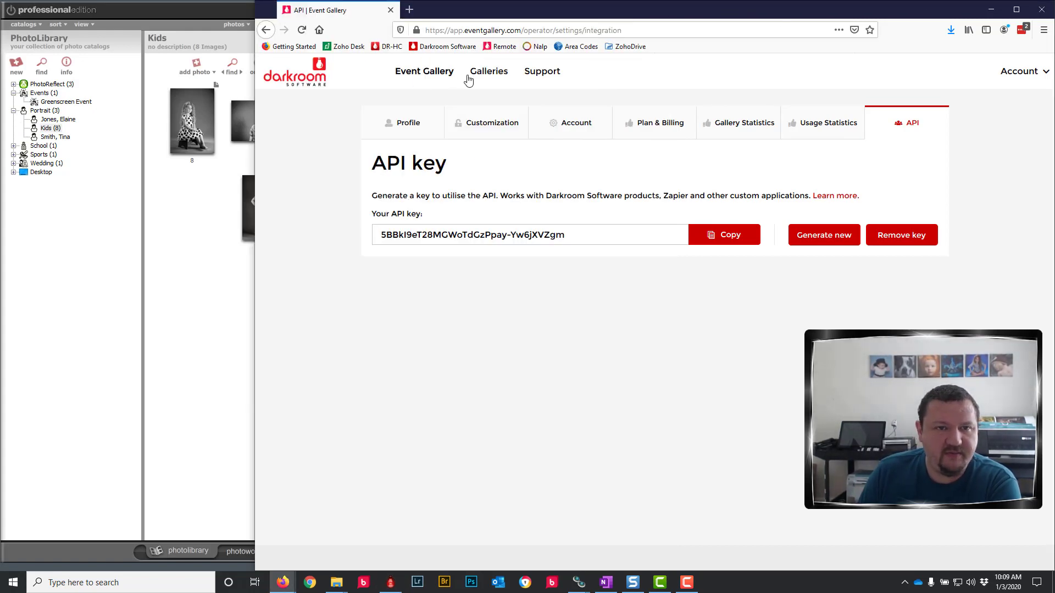
click(487, 77)
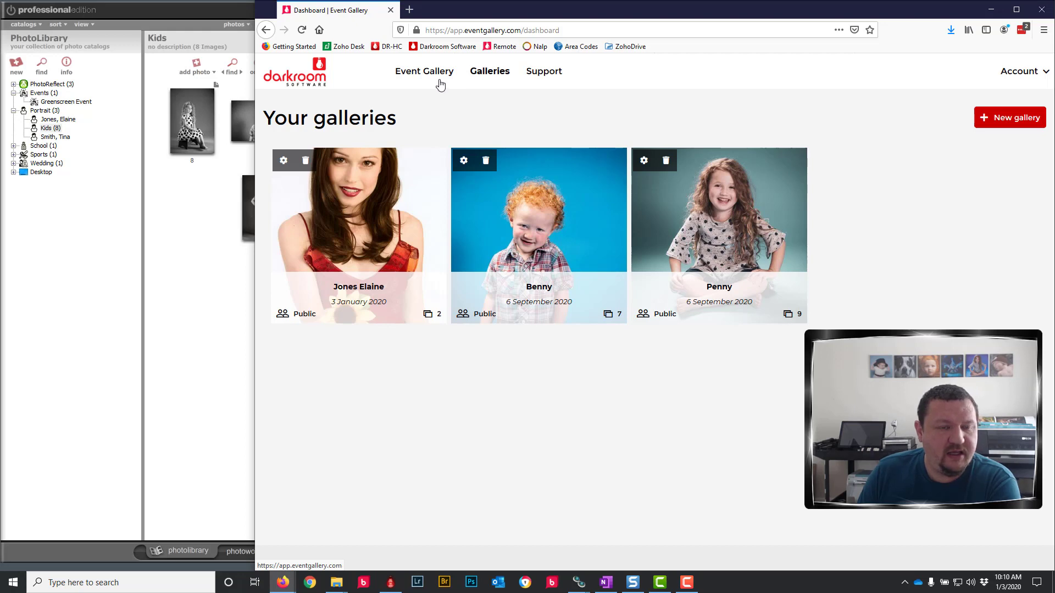
click(302, 30)
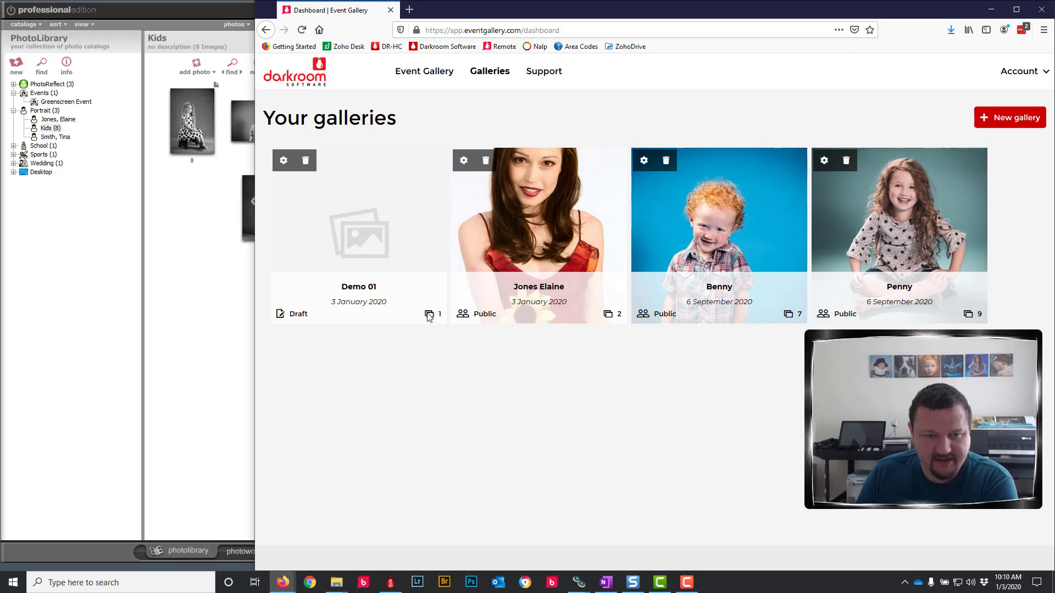
click(354, 224)
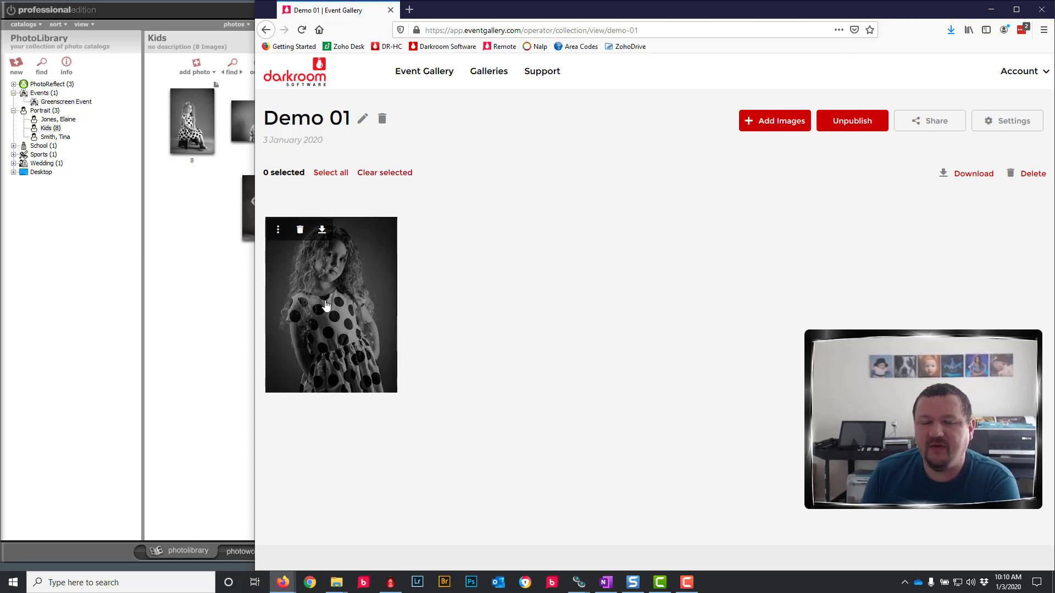
Download img_1213.jpg from the Demo 01 gallery, then return to Darkroom Core
click(324, 291)
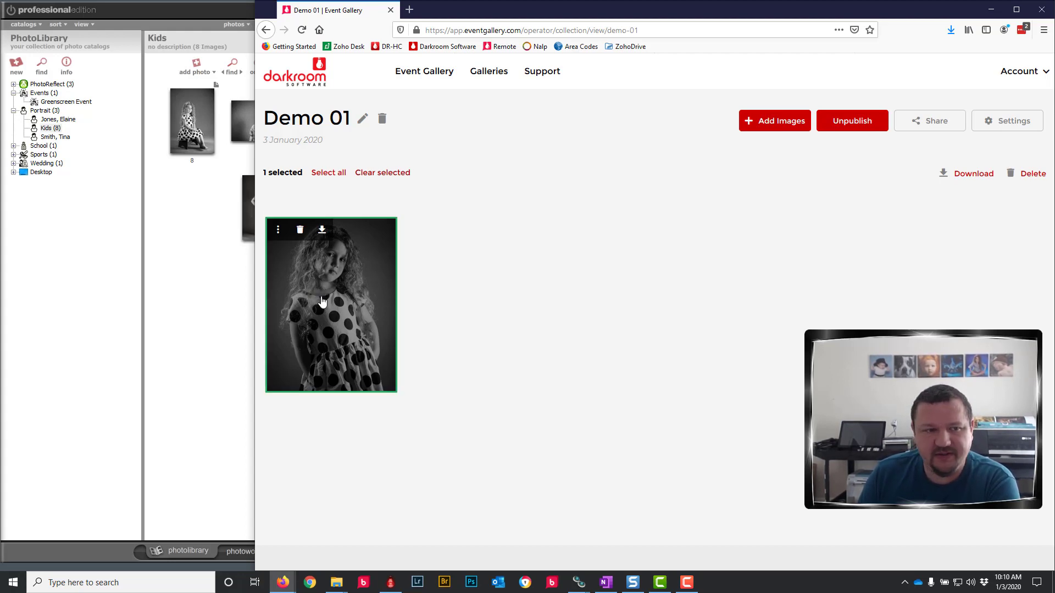
click(322, 231)
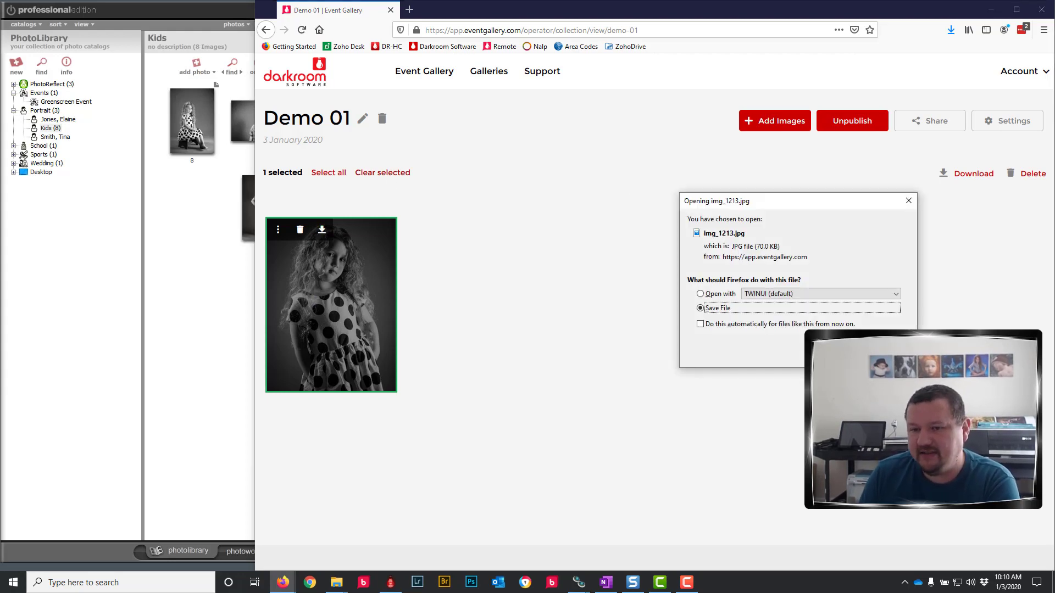
key(Return)
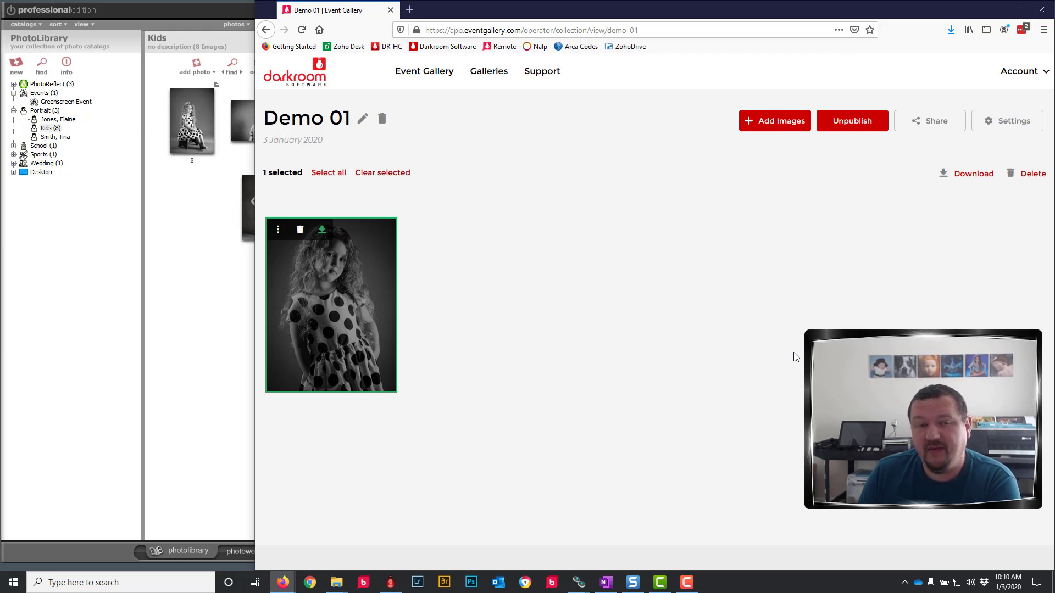
click(177, 432)
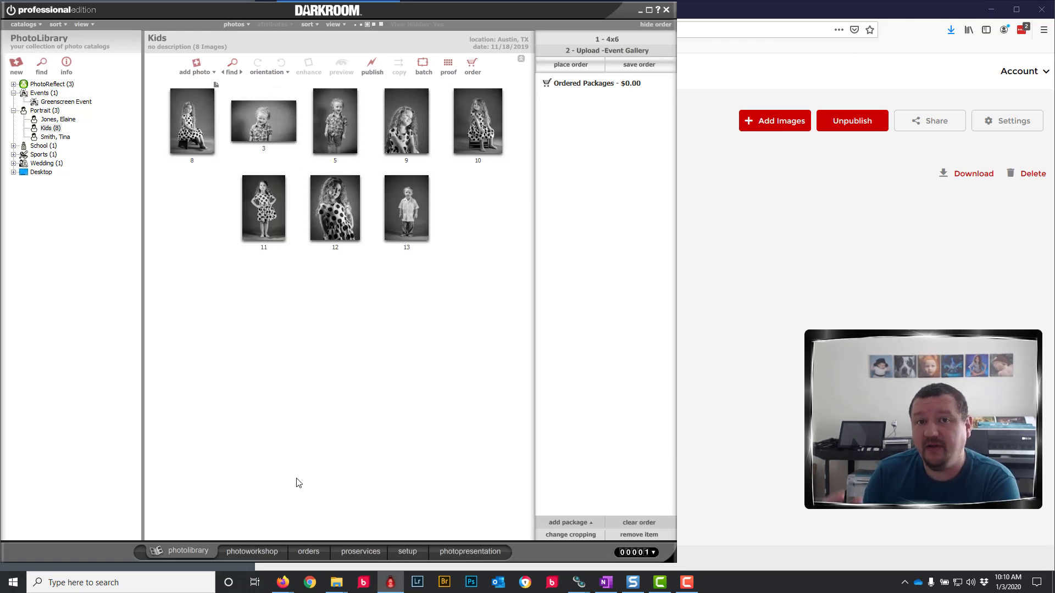
Open the Tethered Capture Auto Print settings under Setup > Capture Options
click(407, 552)
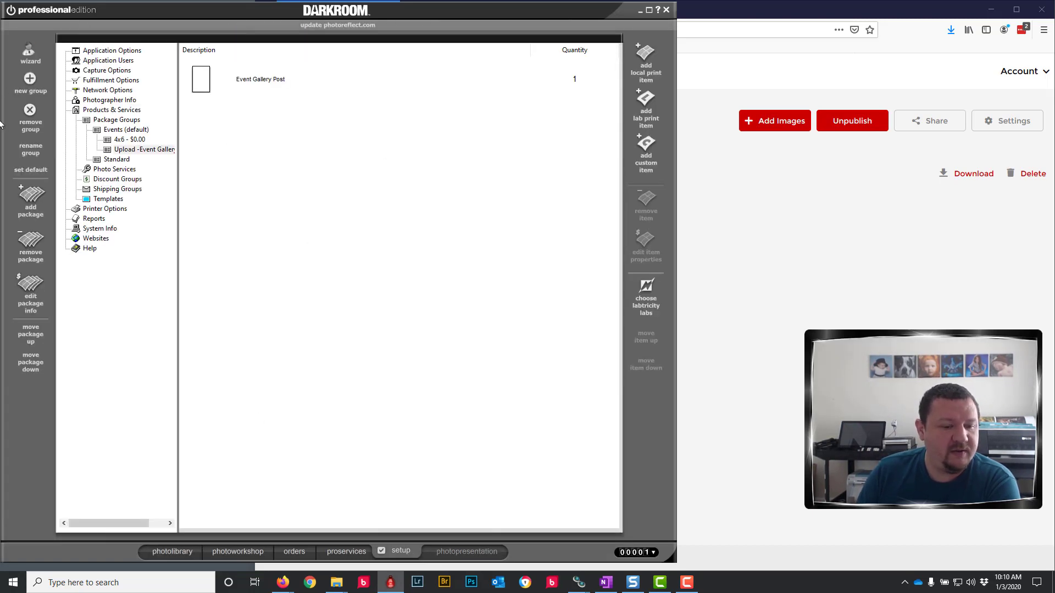
click(103, 70)
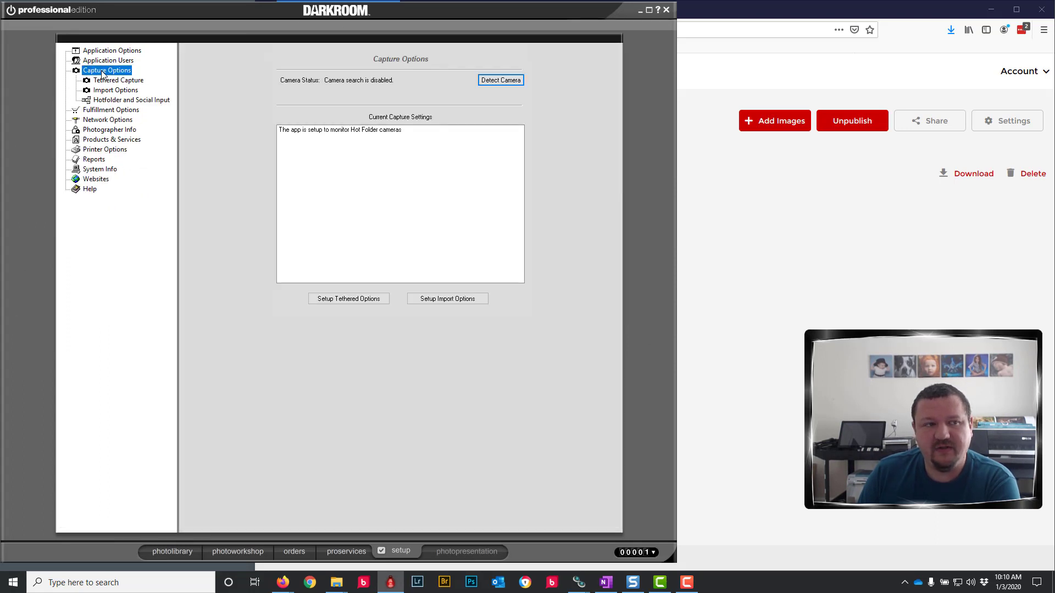
click(114, 81)
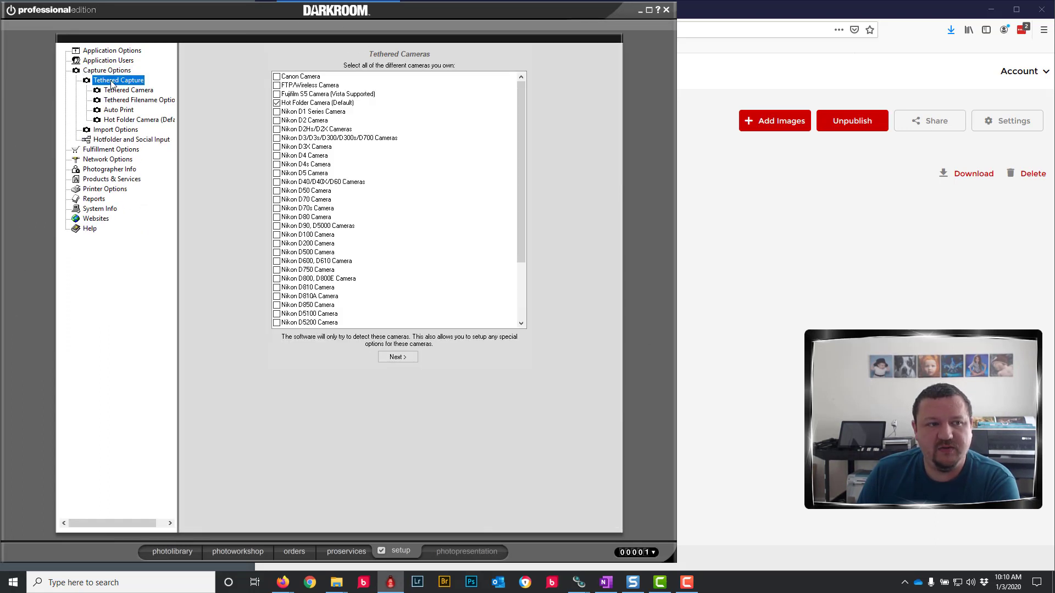
click(109, 111)
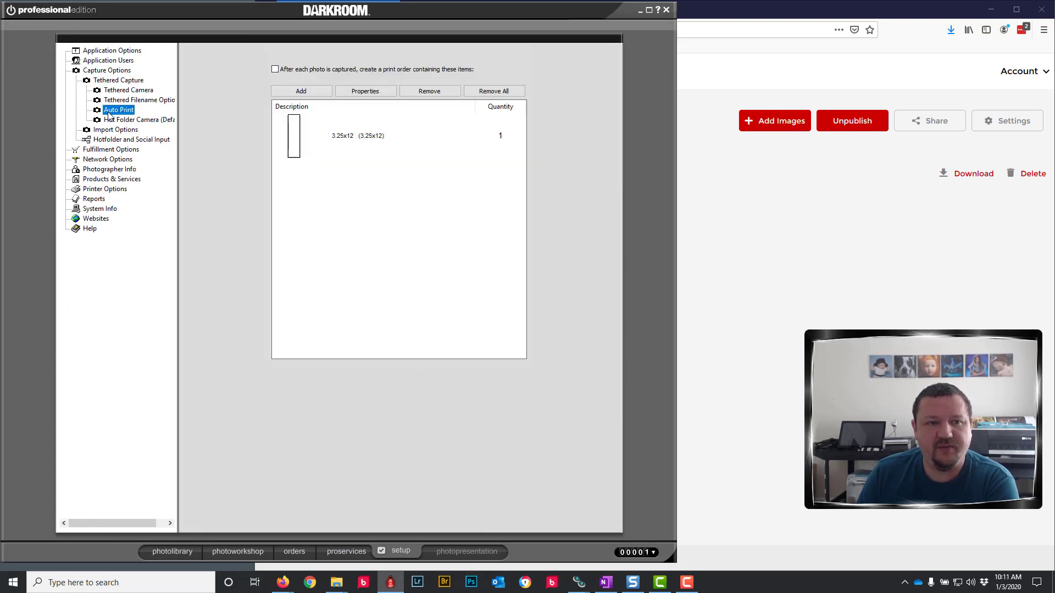
Replace the 3.25x12 auto print item with one Event Gallery Post
click(290, 140)
click(434, 91)
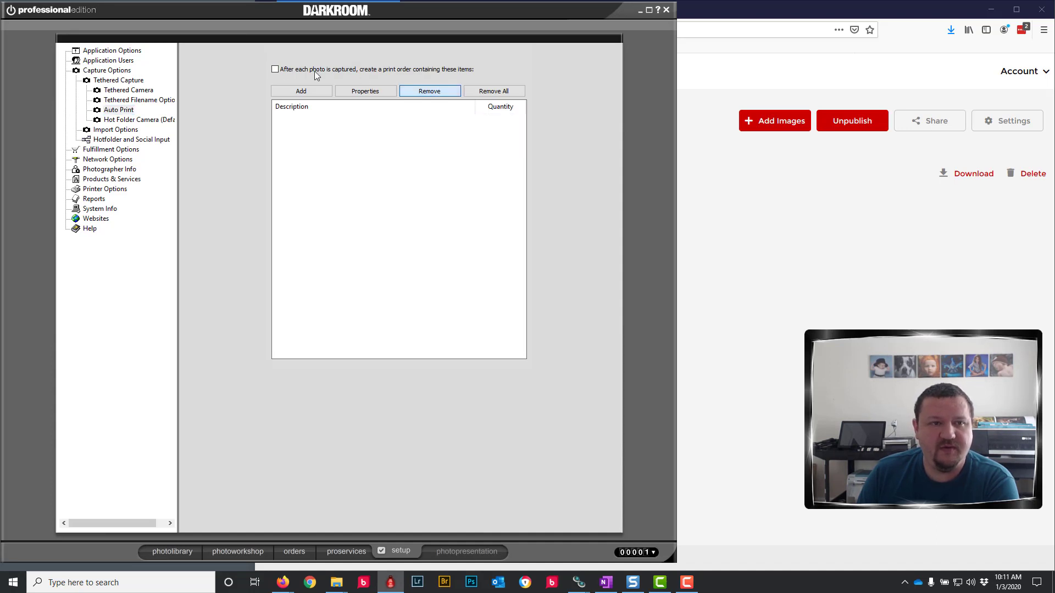
click(293, 92)
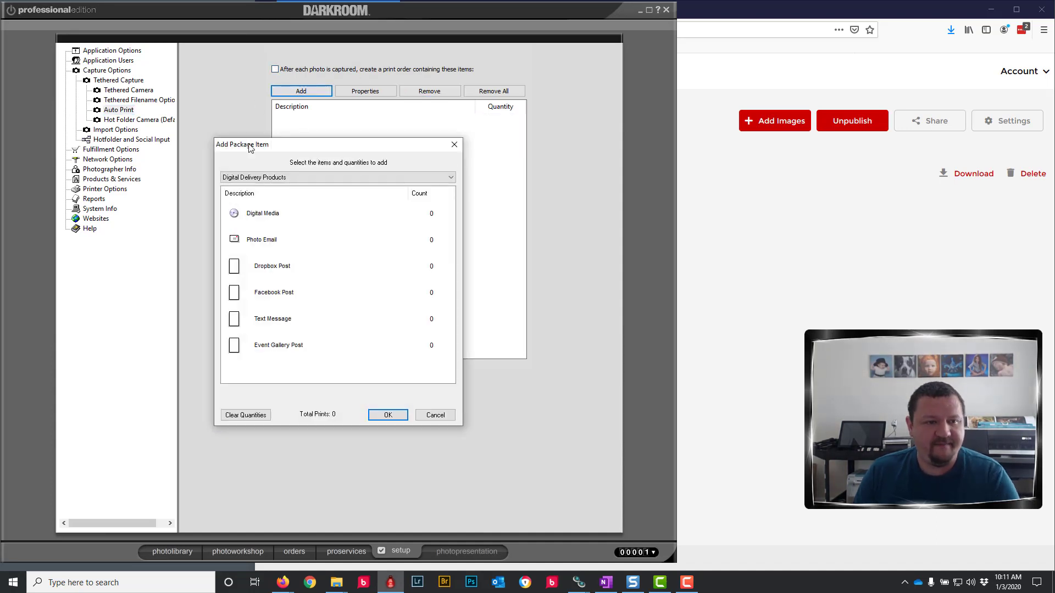
click(264, 354)
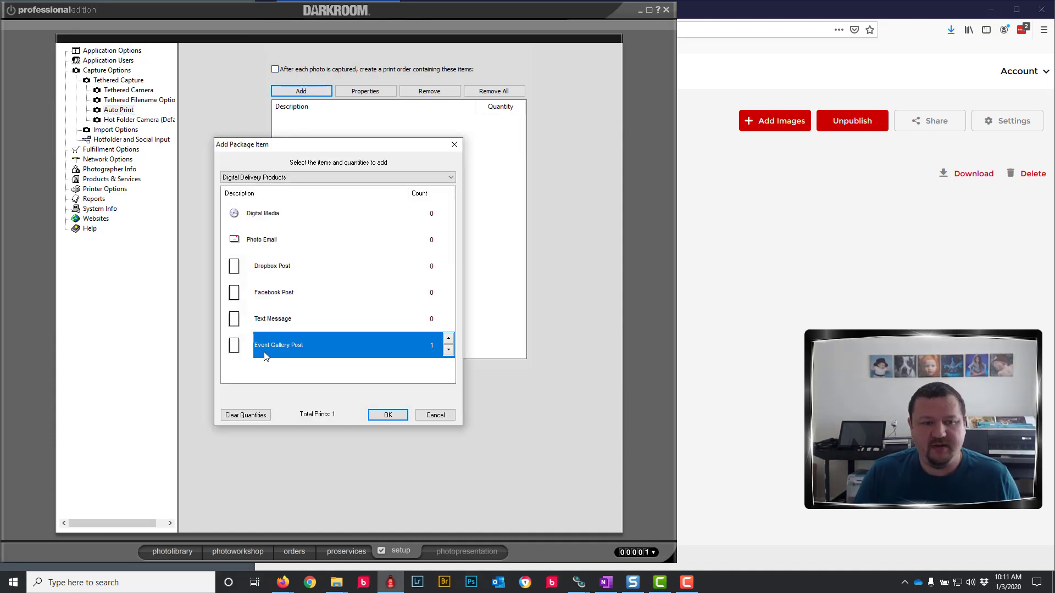
click(399, 419)
Set the auto-print Event Gallery Post to gallery 'Demo 02', custom date, and Medium Size (1280x800)
double_click(355, 141)
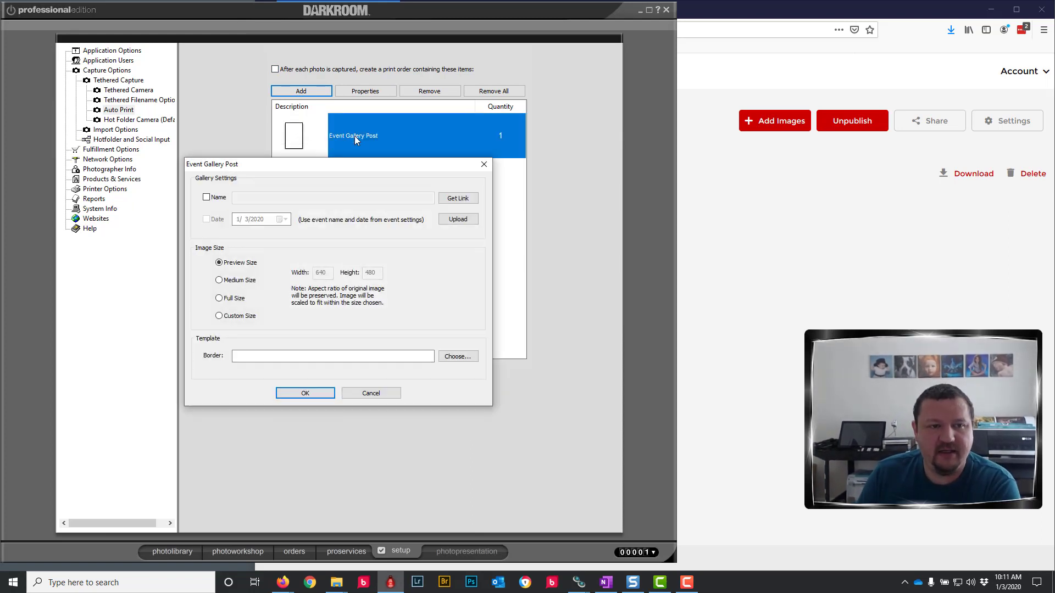
click(206, 197)
click(267, 197)
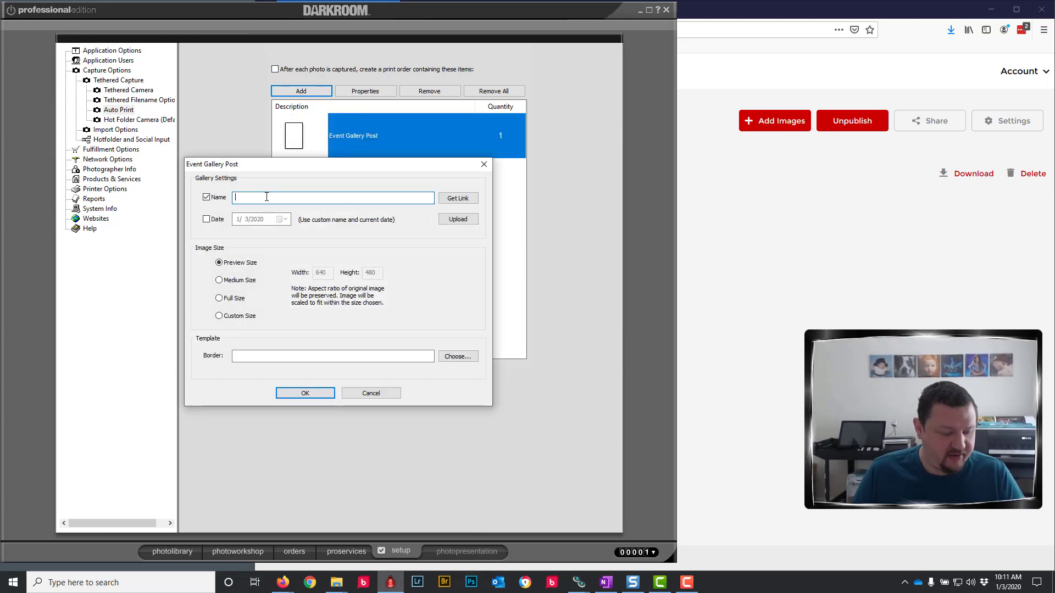
text(Demo)
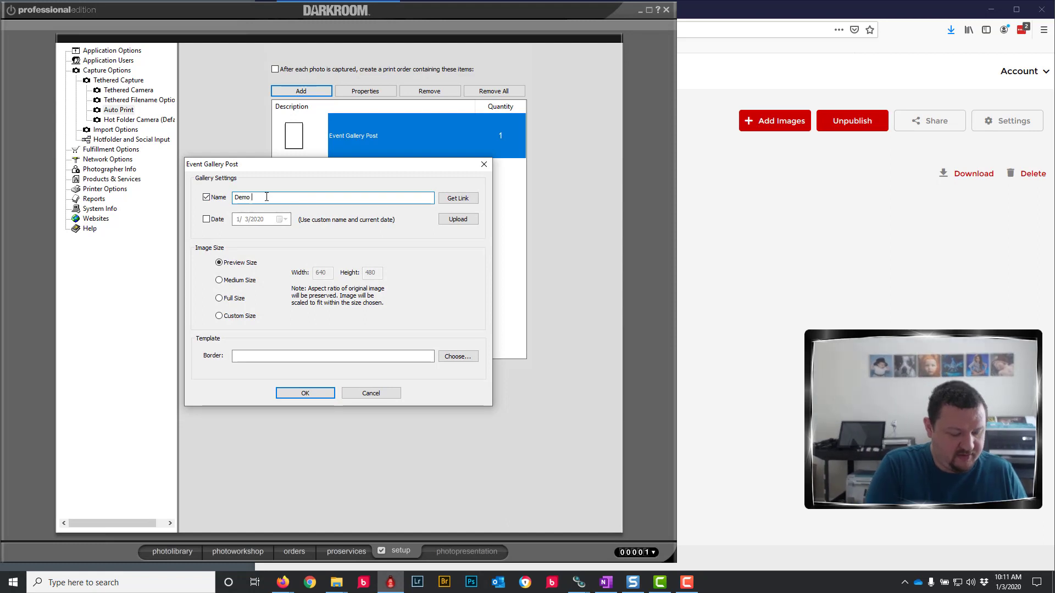
text( 02)
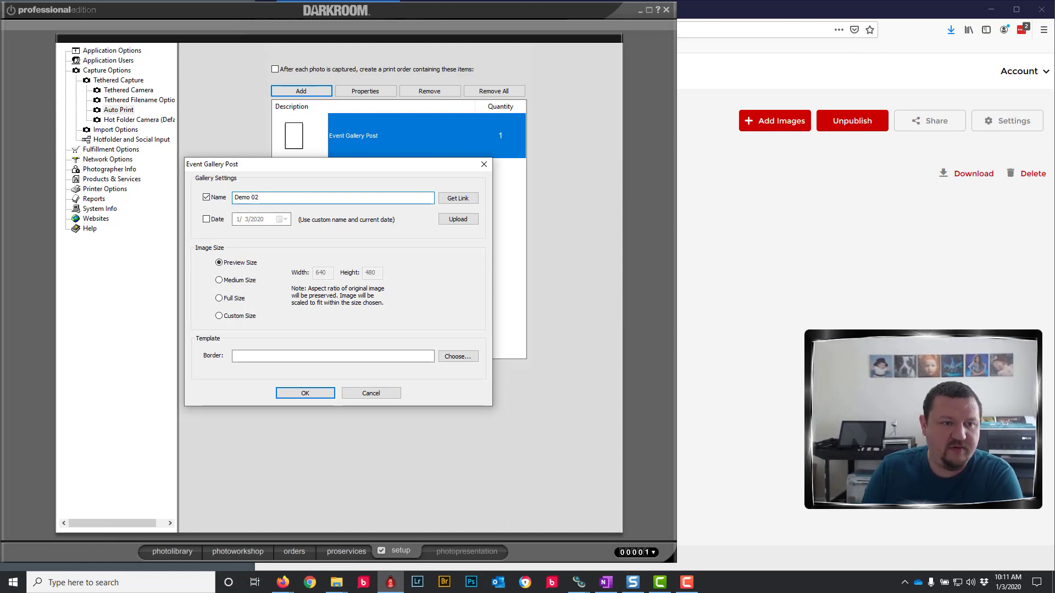
click(206, 220)
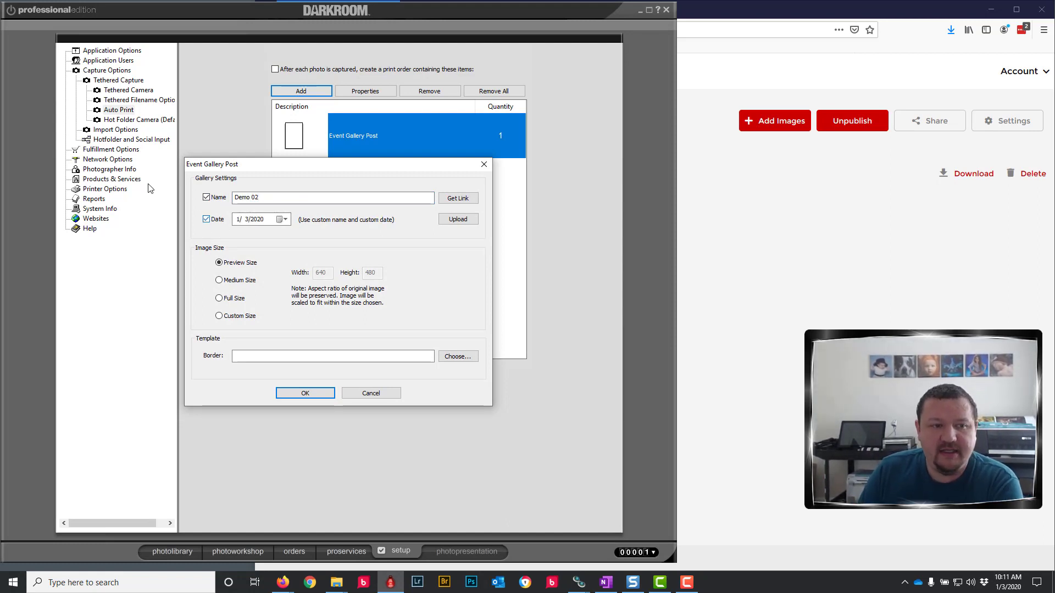
click(219, 281)
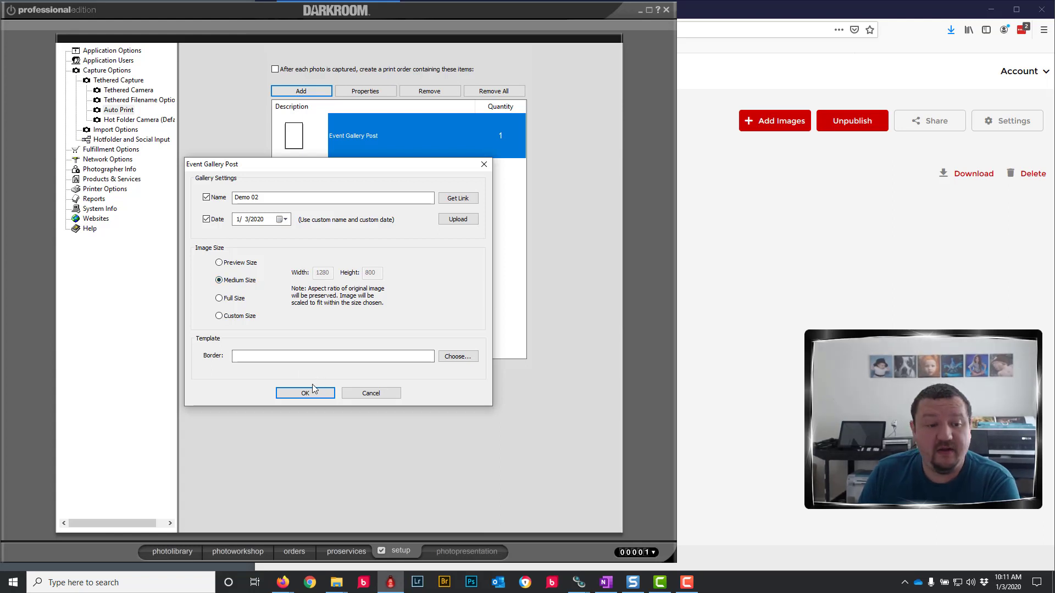
click(305, 394)
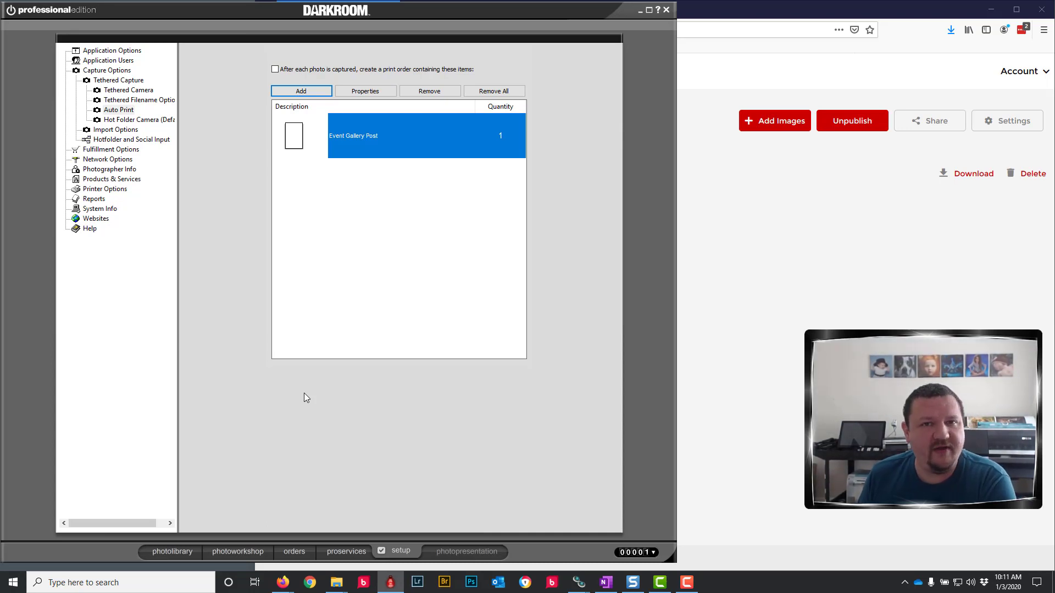
Enable Auto Print, then check the Kids catalog for the newly arrived photo 17
click(117, 111)
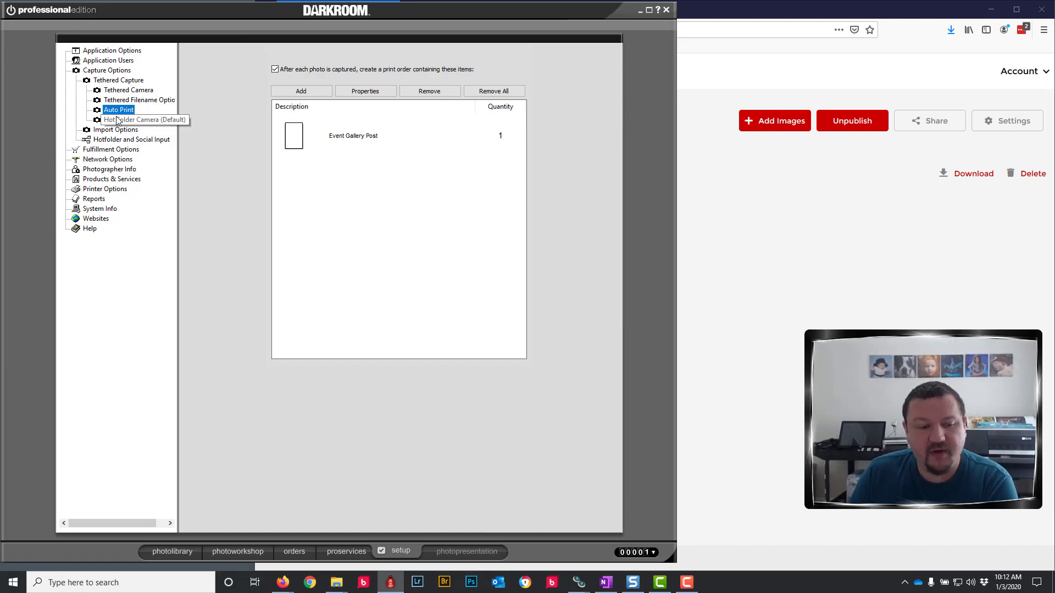
click(156, 552)
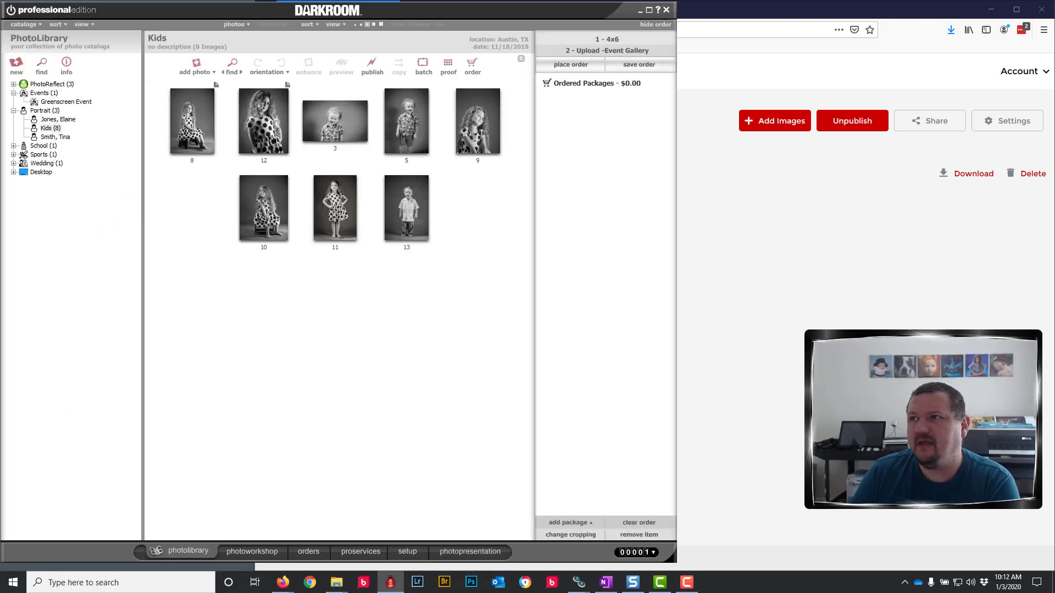
key(alt+Tab)
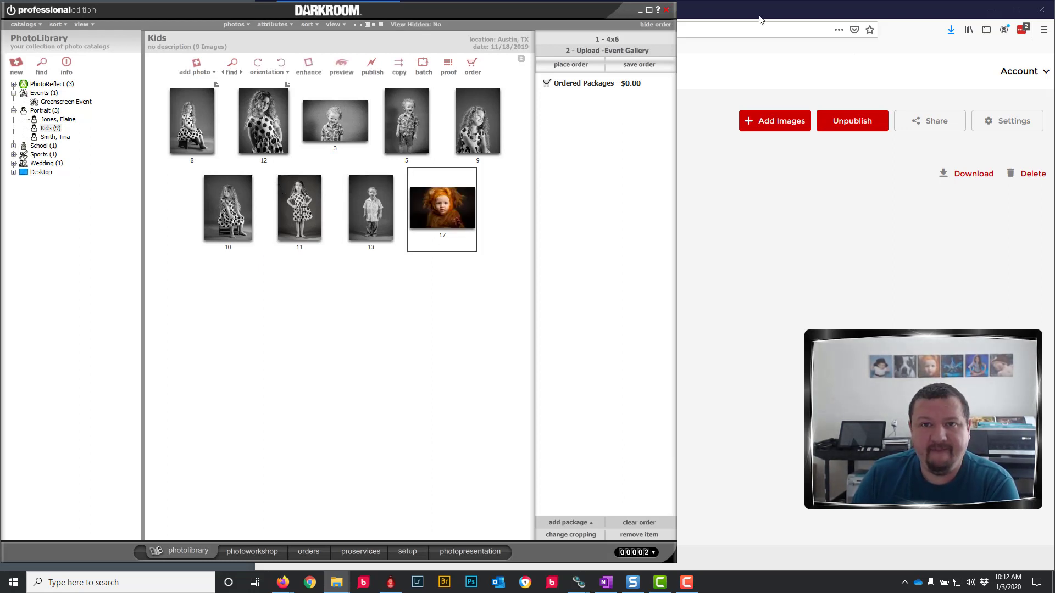
In Firefox, return to the EventGallery dashboard and open the Demo 02 gallery with the lion-costume photo
click(880, 12)
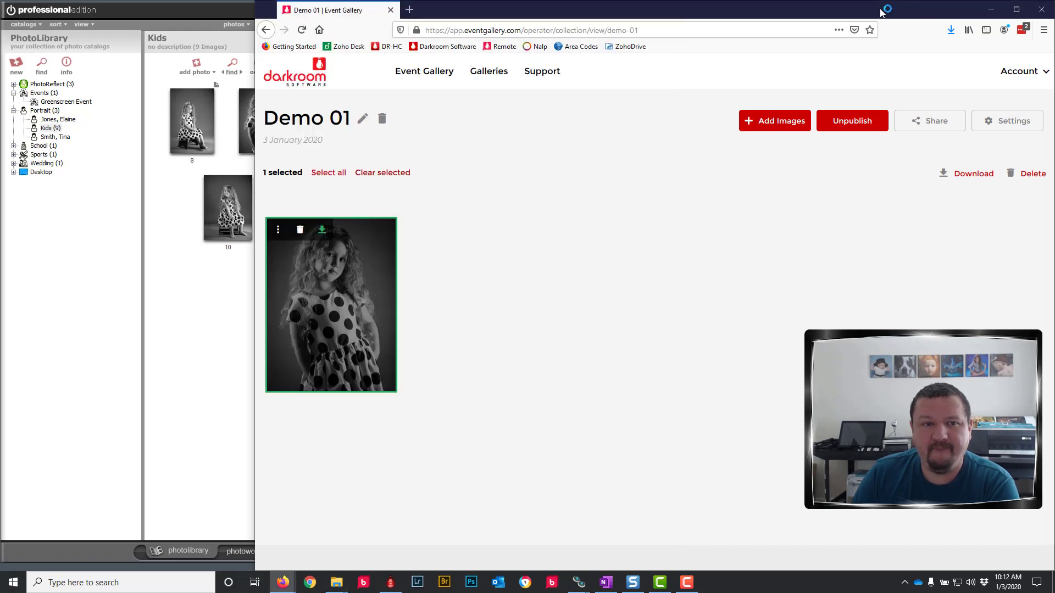
click(265, 30)
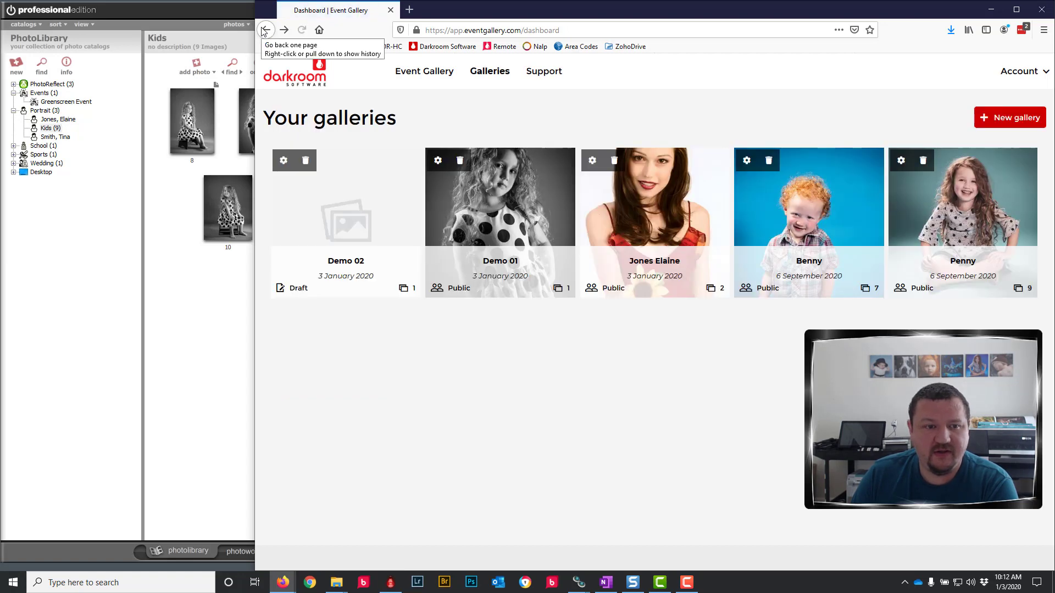
click(354, 231)
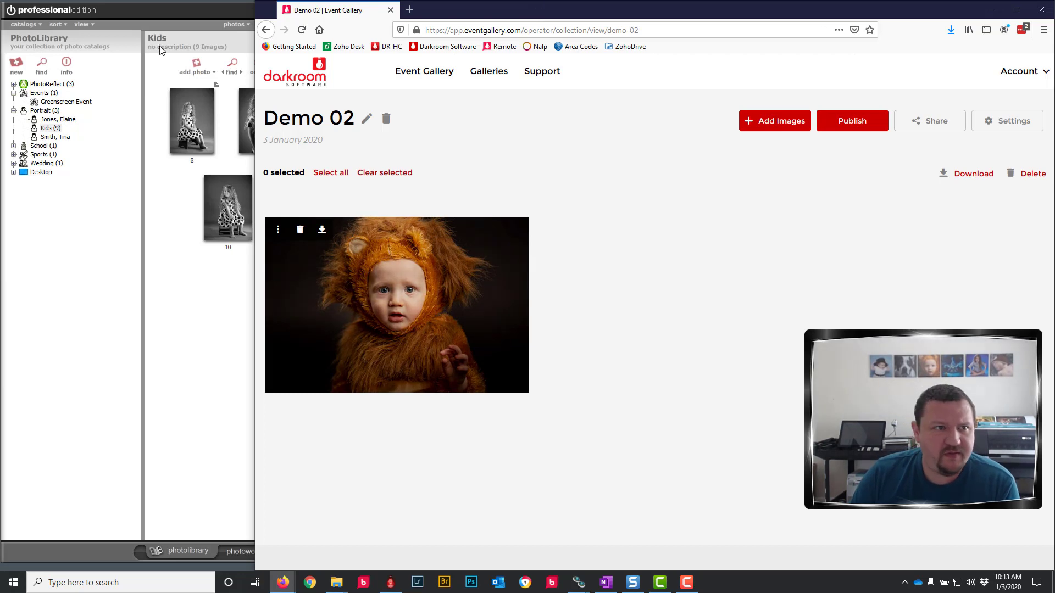
Open Event Gallery Post in the Upload -Event Gallery package under Events (default), still set to Demo 01
click(156, 14)
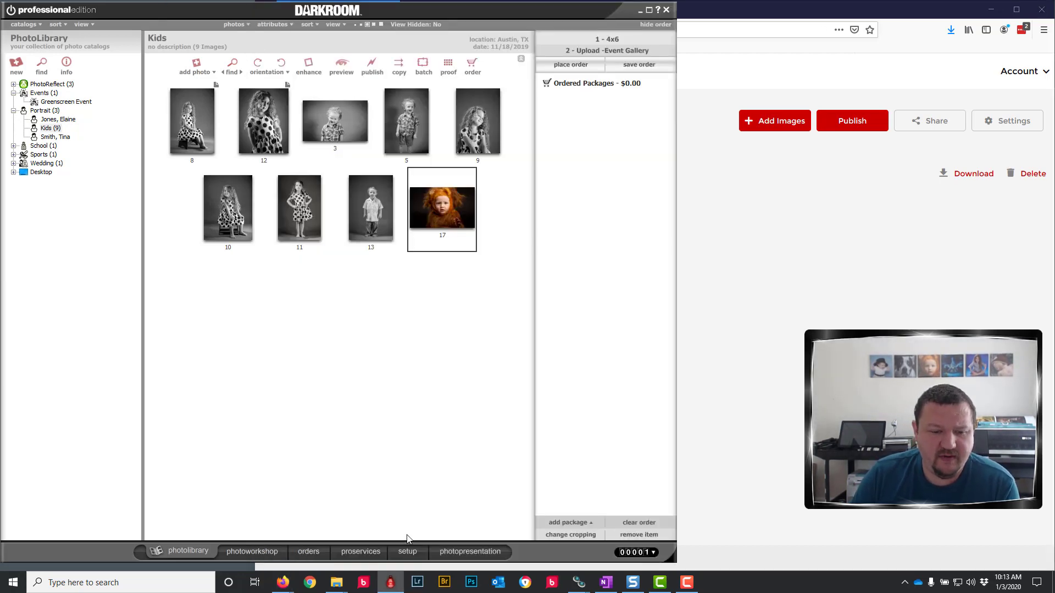
click(407, 552)
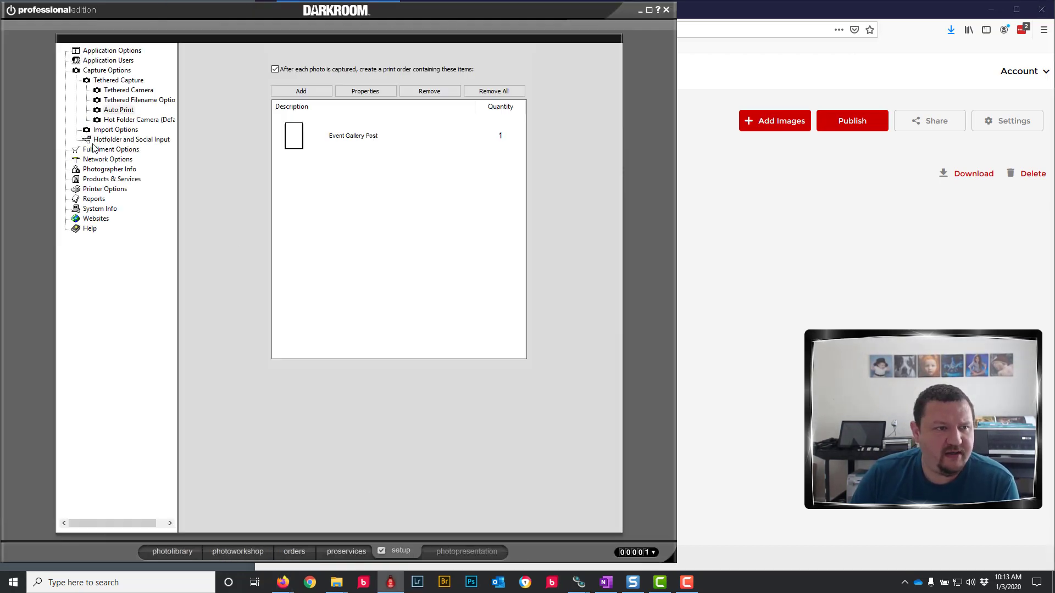
click(108, 180)
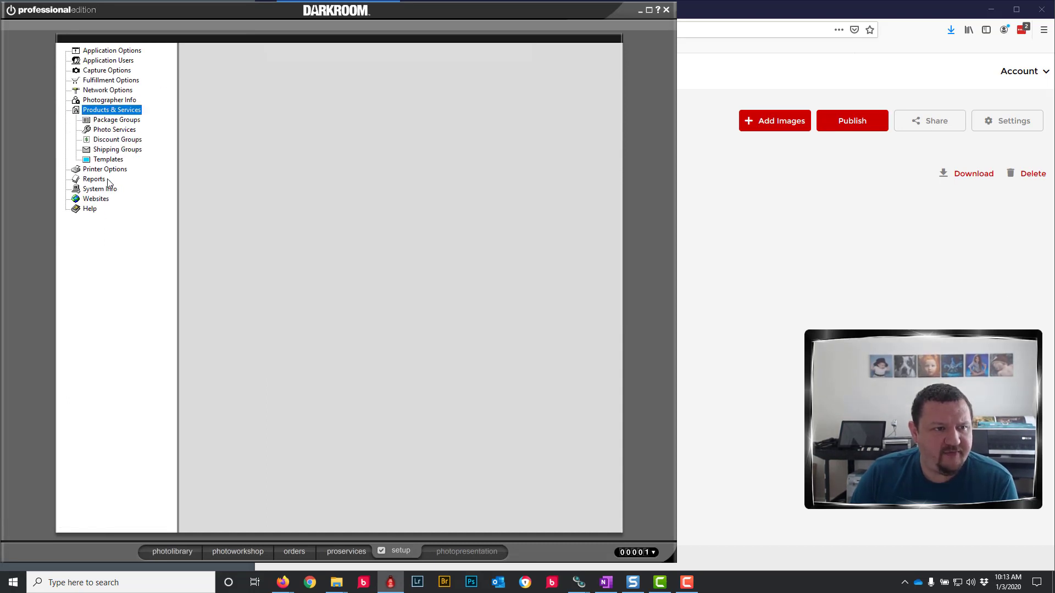
click(113, 120)
click(118, 131)
click(122, 149)
click(244, 91)
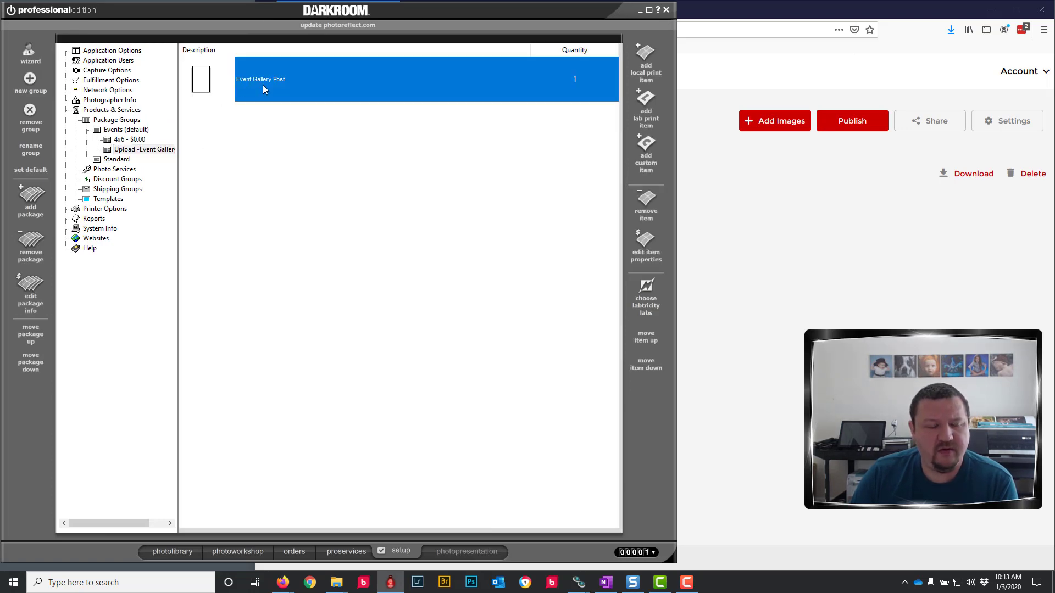
double_click(263, 89)
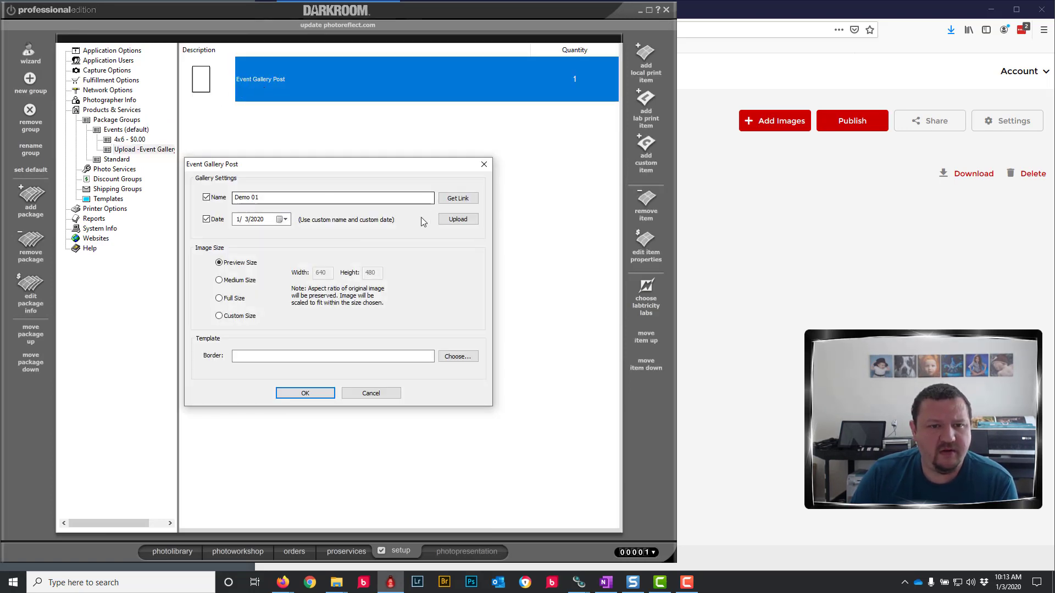
Generate a 'View Event Photos' QR code linking to the Demo-01 gallery with Get Link
click(458, 200)
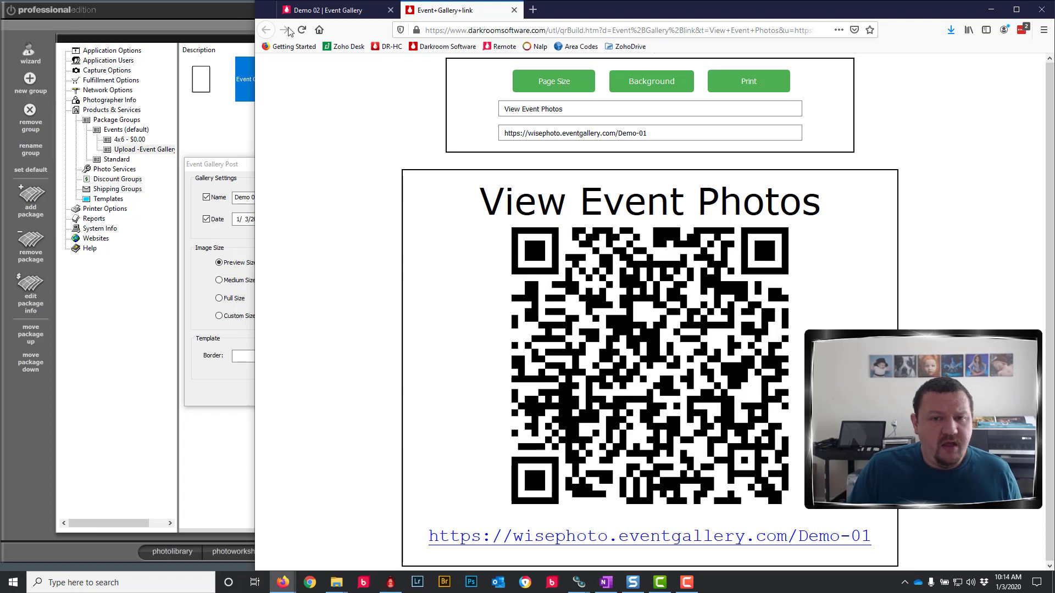
Add an Event Gallery Post with quantity 1 to the $0.00 4x6 package in the Events group
click(992, 11)
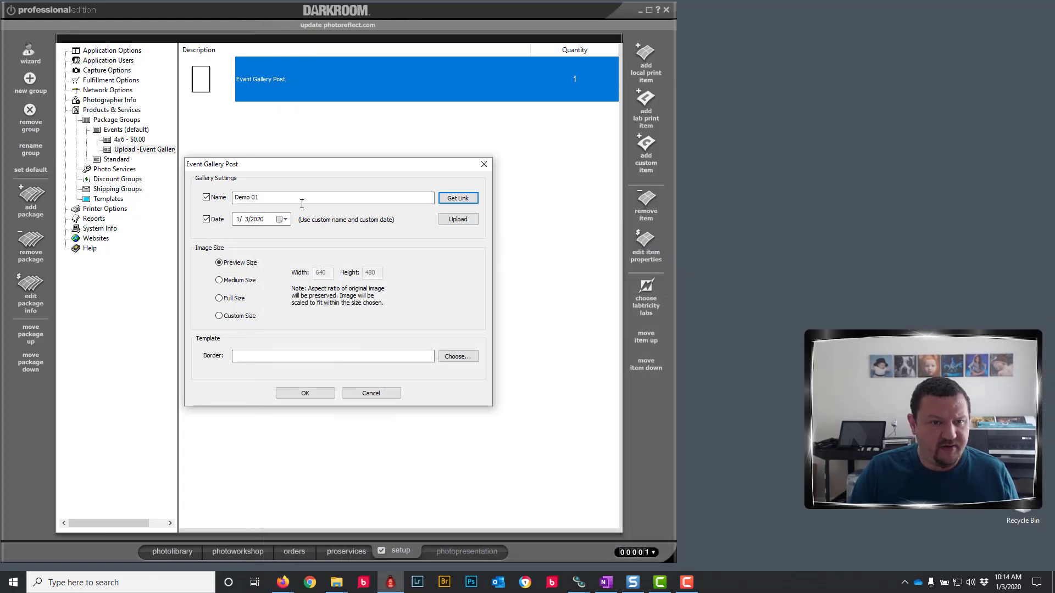
click(483, 164)
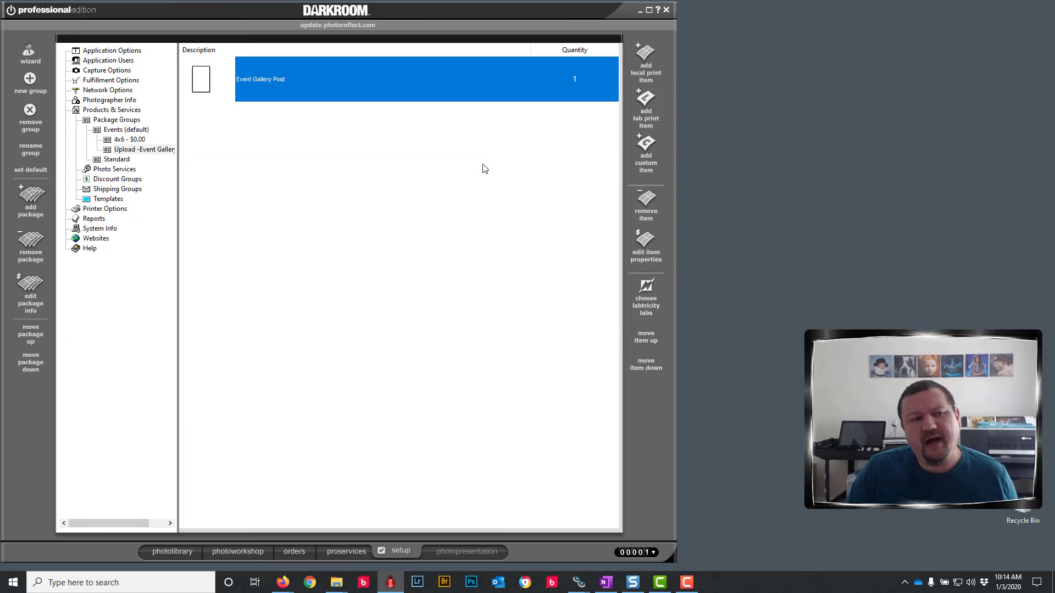
click(118, 140)
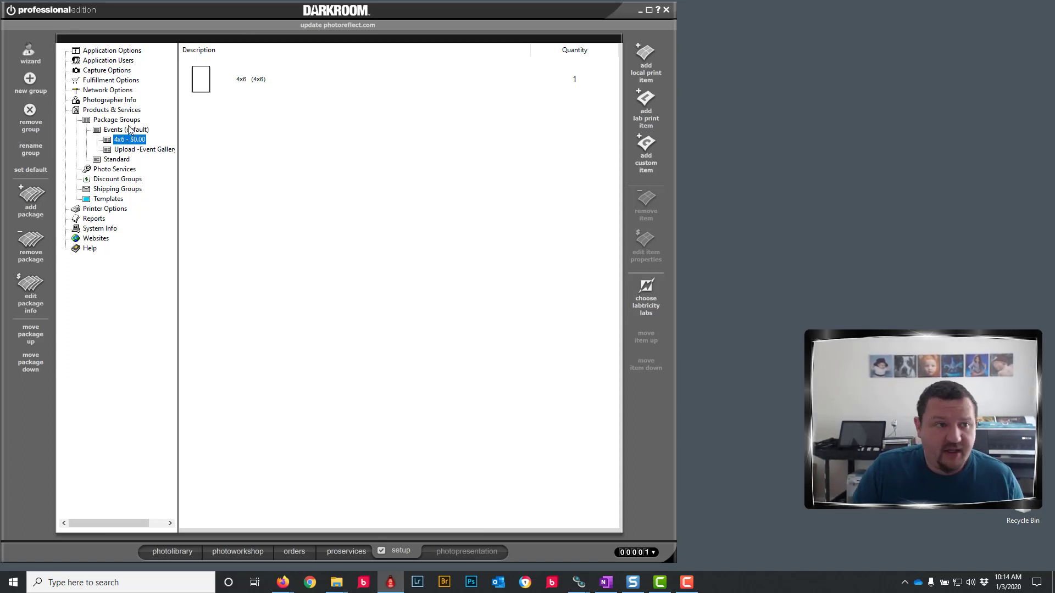
click(653, 51)
click(263, 352)
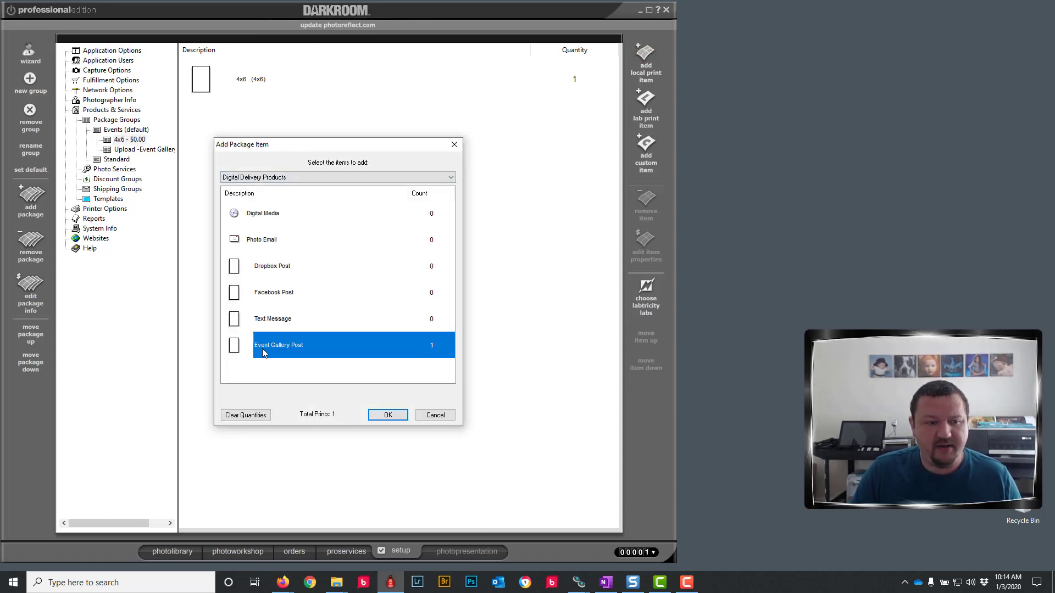
click(387, 416)
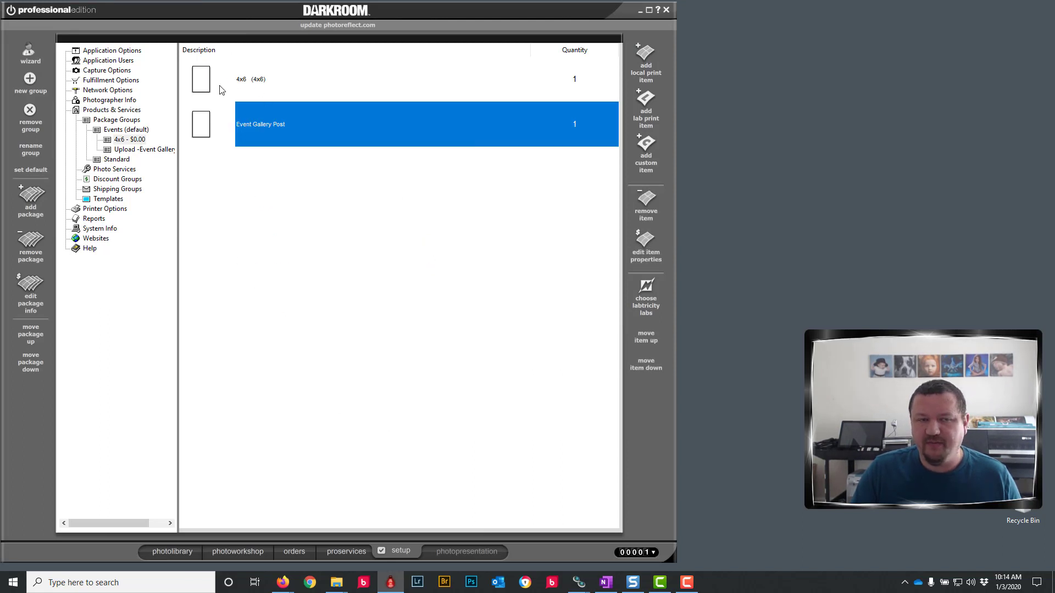
Configure the new Event Gallery Post with custom name Kids, custom date 1/3/2020, and Full Size images
double_click(296, 131)
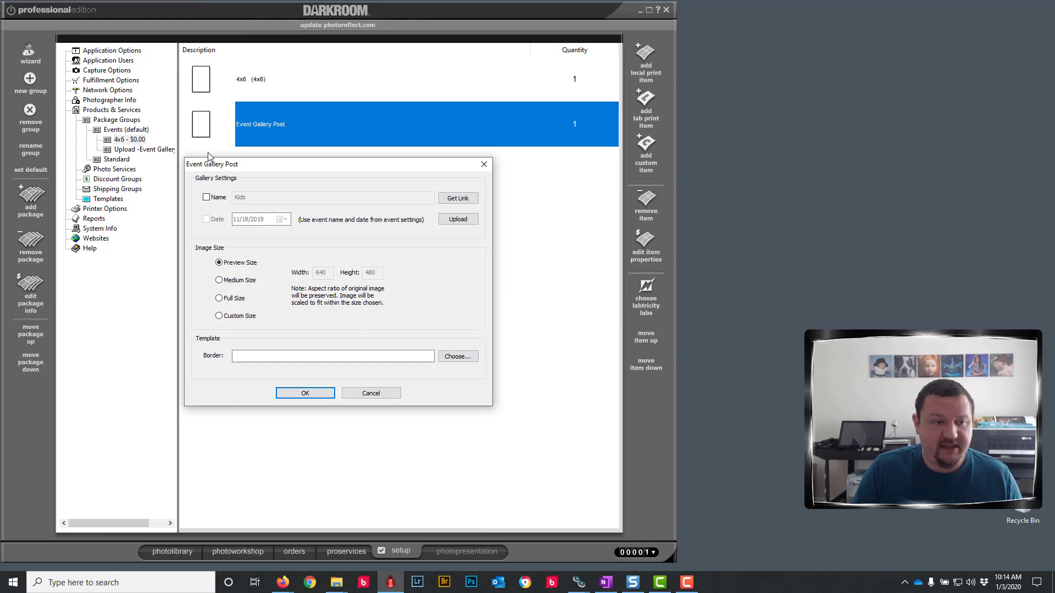
click(206, 197)
click(206, 219)
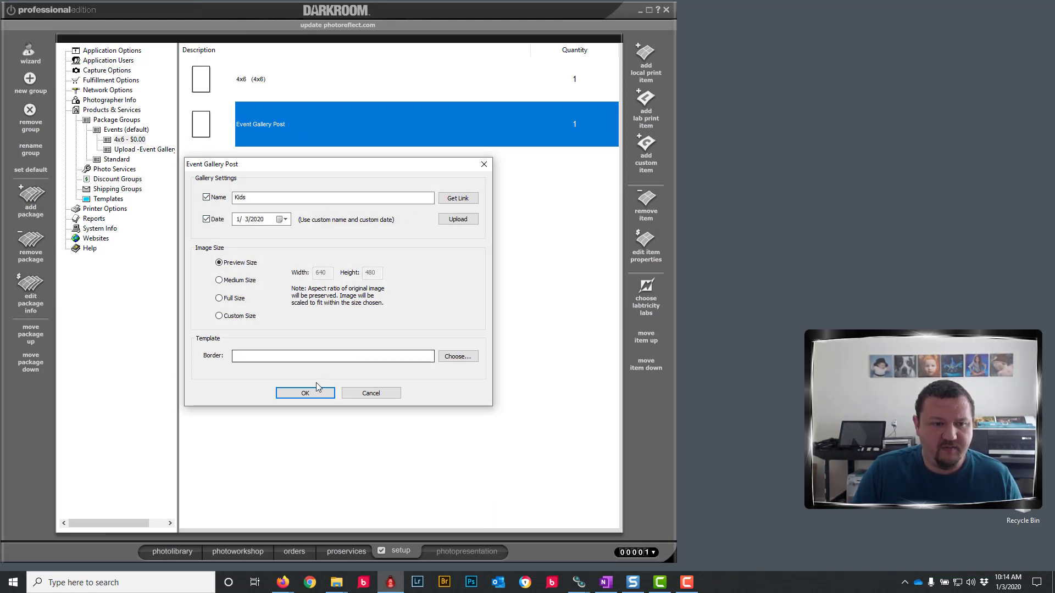
click(220, 298)
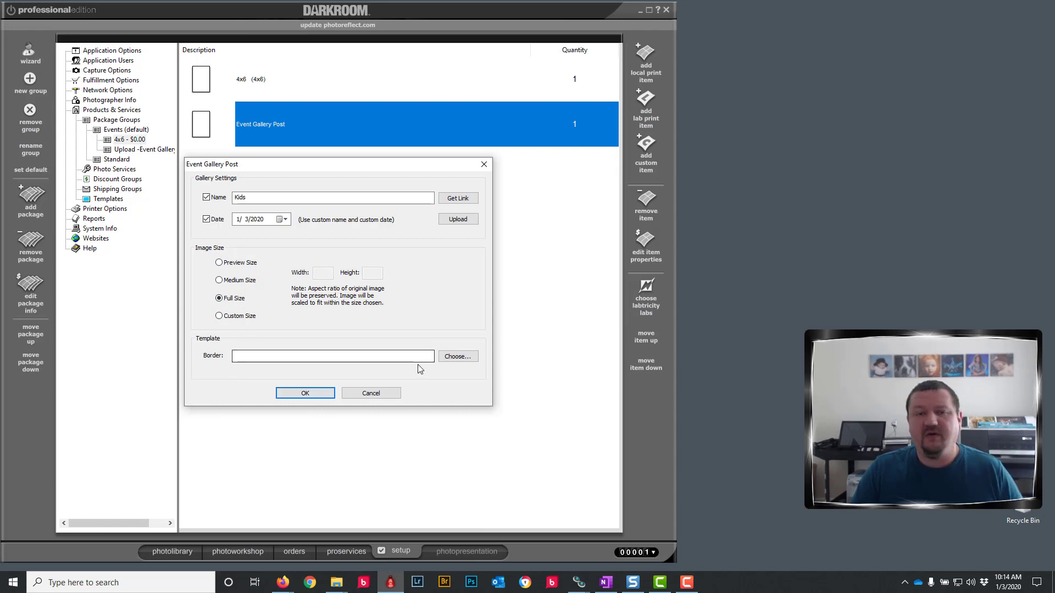
click(305, 394)
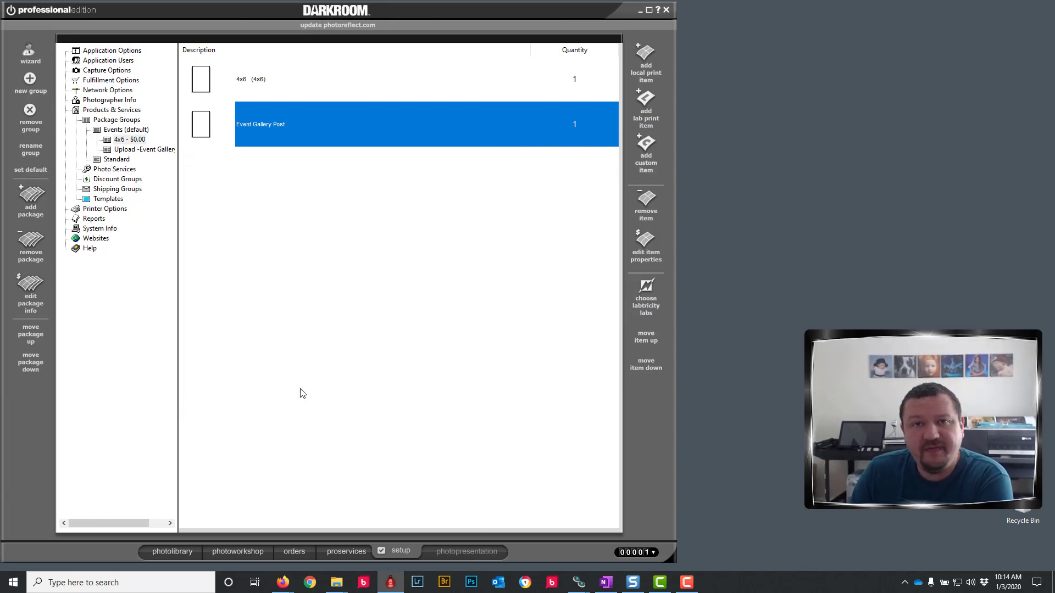